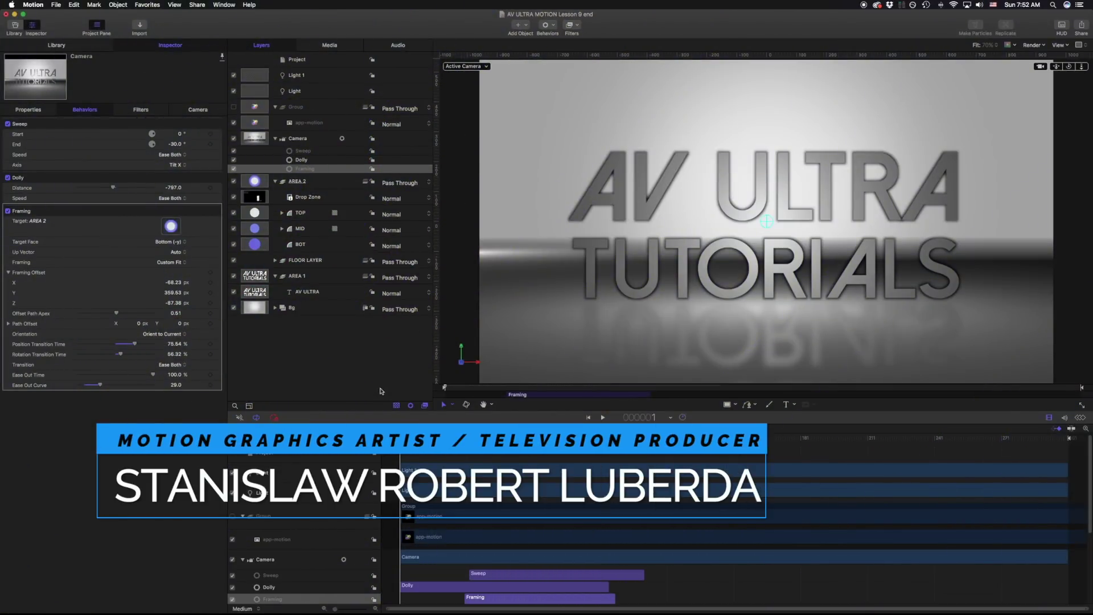
- Play back the finished lesson 9 project to preview its camera animation
{"action": "key", "text": "space"}
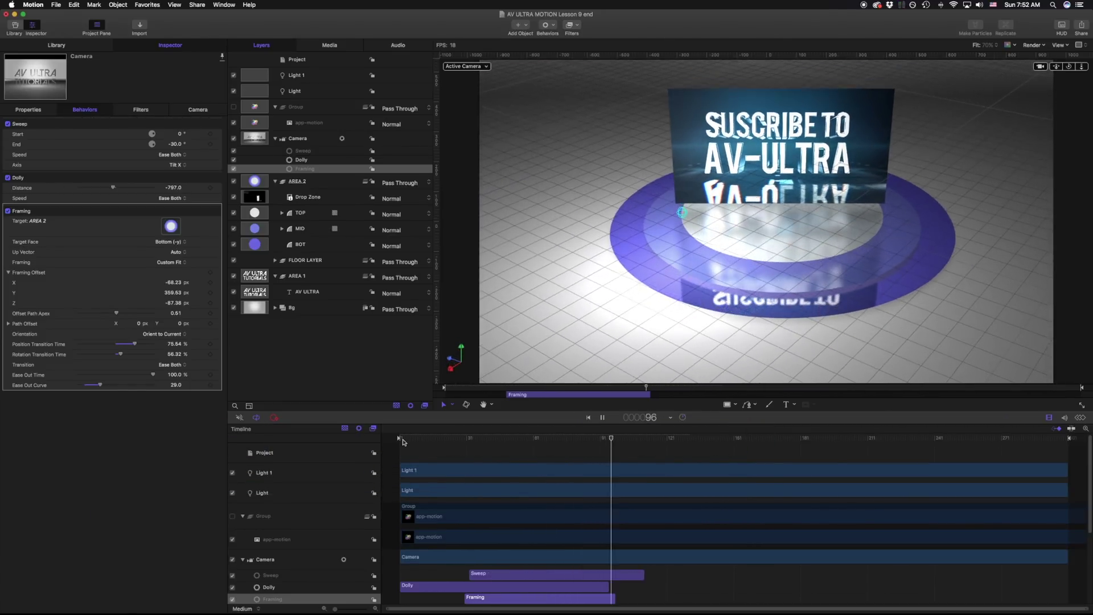
{"action": "key", "text": "space"}
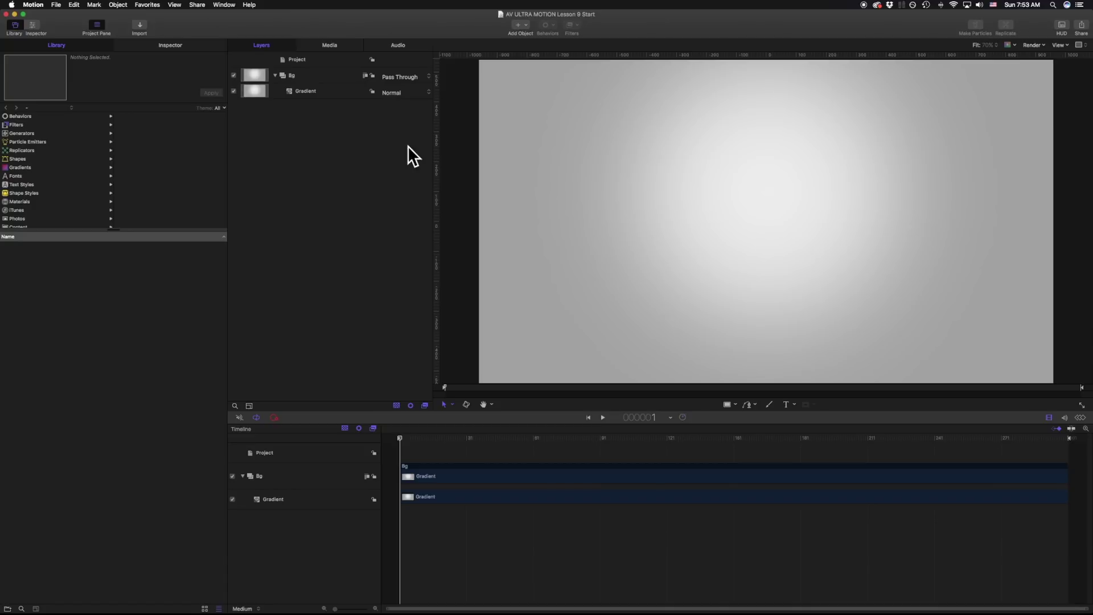
- Add a centred two-line title reading AV Ultra Tutorials in Dolce Vita Heavy, with white fill and a soft black outline
{"action": "left_click", "coordinate": [525, 25]}
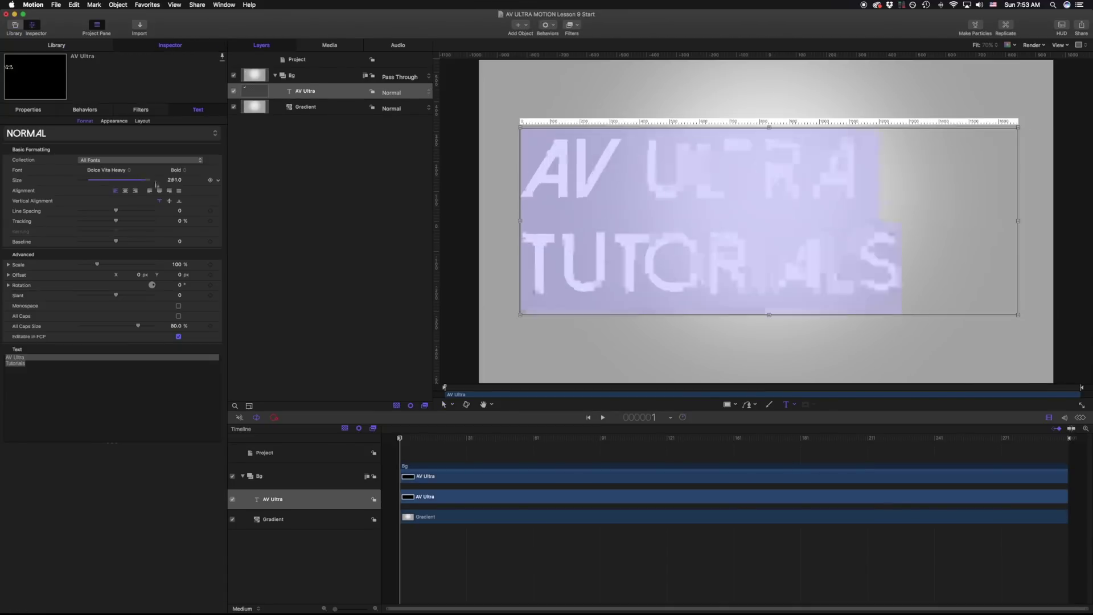
{"action": "left_click", "coordinate": [207, 134]}
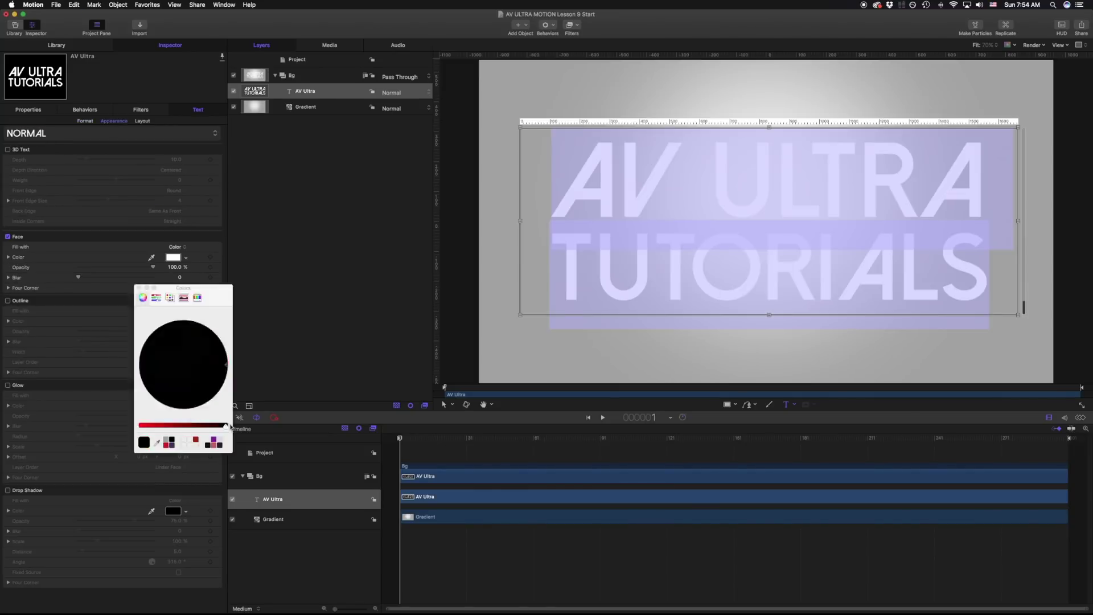
{"action": "left_click", "coordinate": [350, 284]}
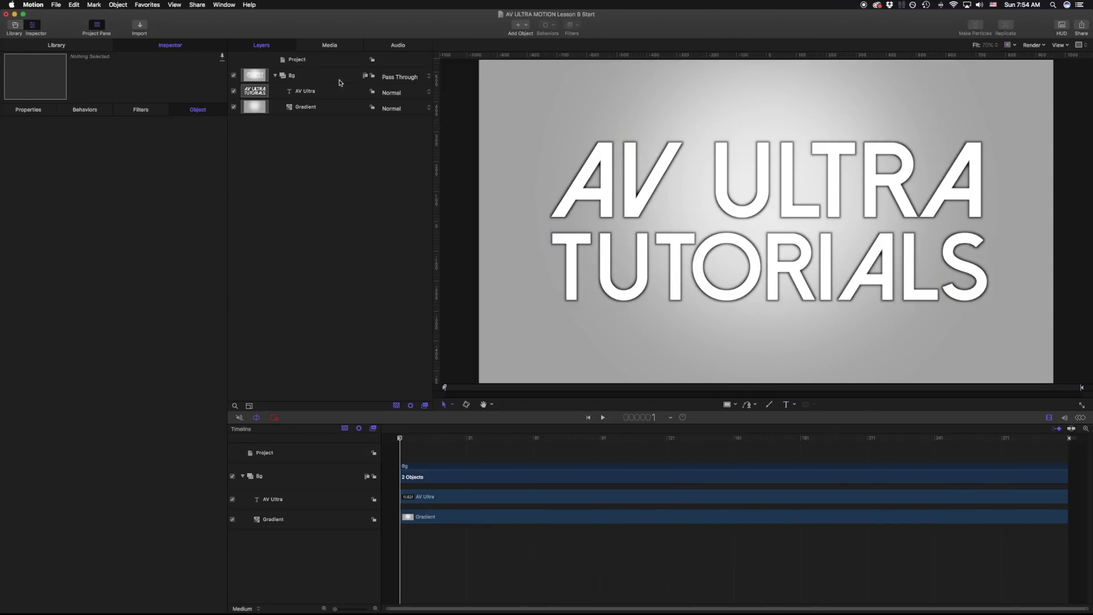
- Move the AV Ultra text into its own group above Bg, and lock the Bg group
{"action": "left_click_drag", "start_coordinate": [303, 94], "coordinate": [284, 146]}
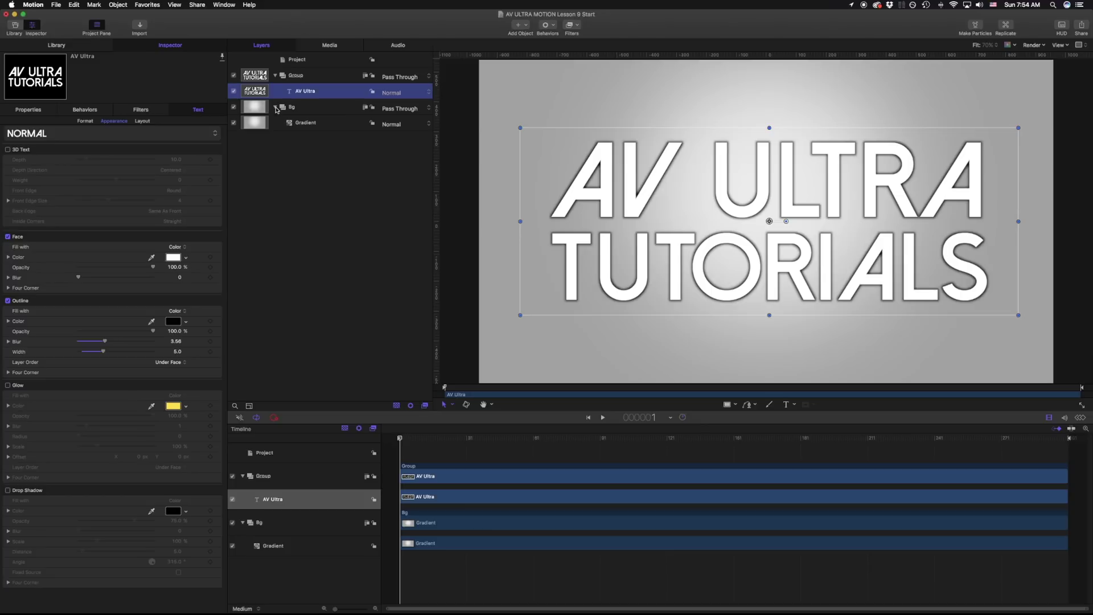
{"action": "left_click", "coordinate": [374, 108]}
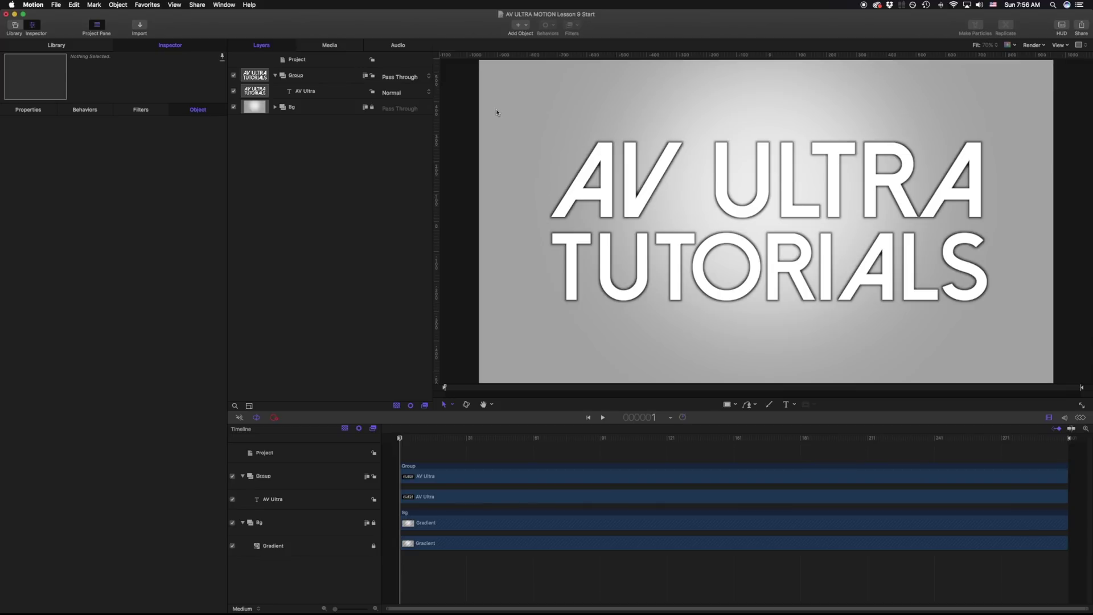
- Send the title's group below the Bg group and bring it back above
{"action": "left_click", "coordinate": [305, 77]}
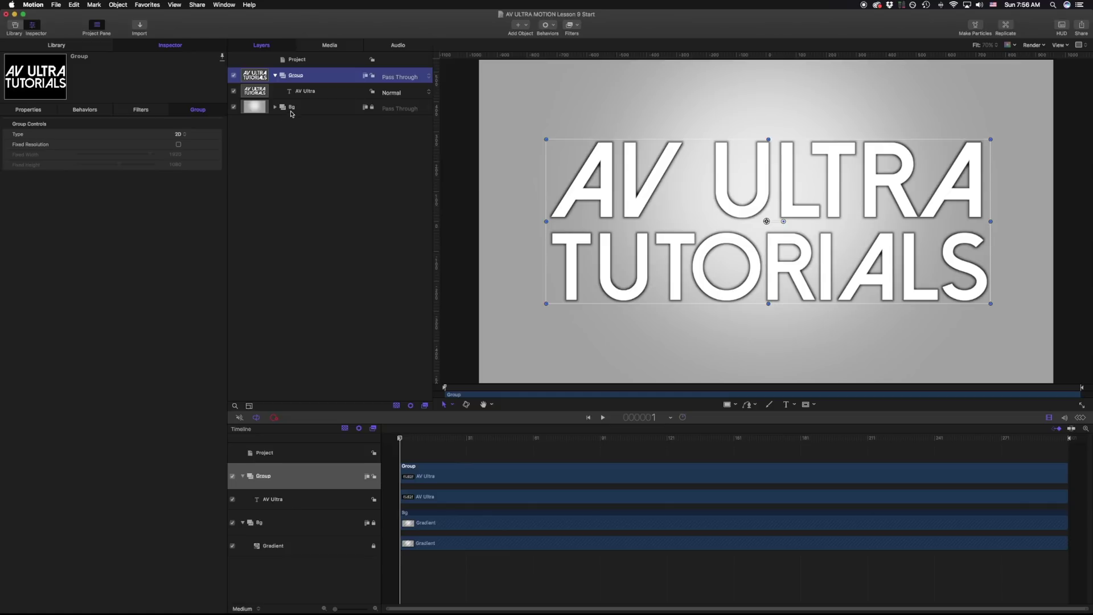
{"action": "left_click", "coordinate": [301, 95]}
{"action": "left_click", "coordinate": [299, 76]}
{"action": "key", "text": "super+bracketleft"}
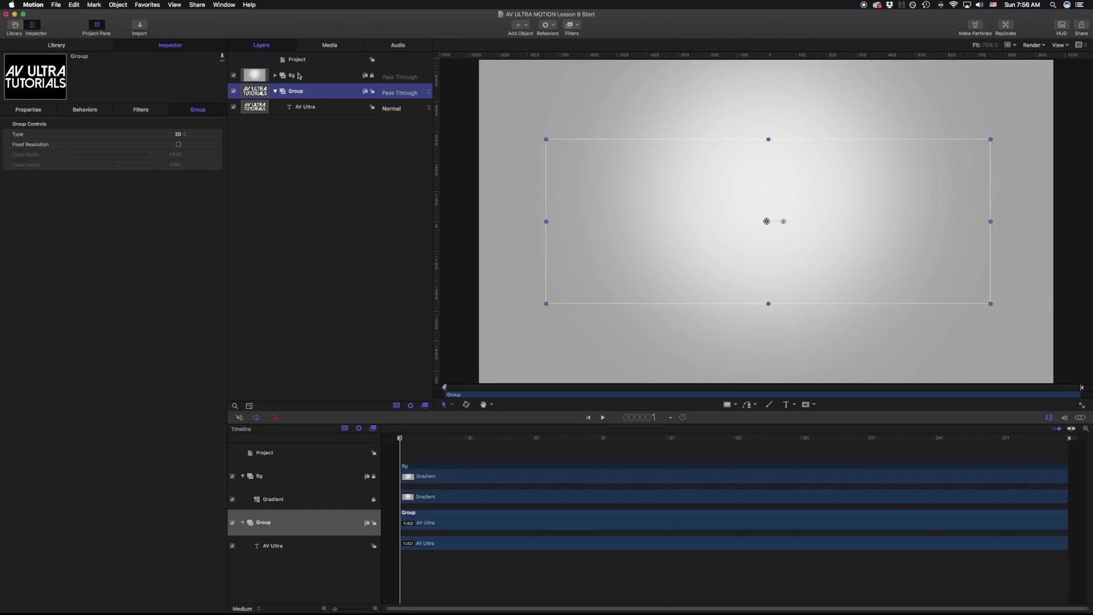
{"action": "key", "text": "super+bracketright"}
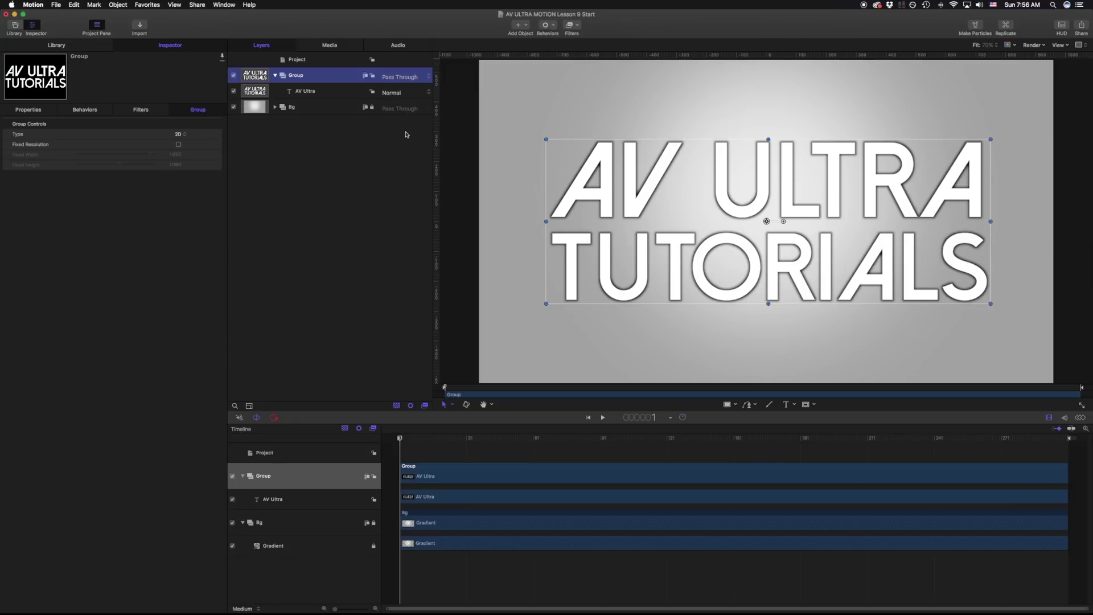
- Rename the title's group AREA 1, collapse it and hide it
{"action": "key", "text": "Return"}
{"action": "type", "text": "AREA 1"}
{"action": "key", "text": "Return"}
{"action": "left_click", "coordinate": [275, 75]}
{"action": "left_click", "coordinate": [234, 76]}
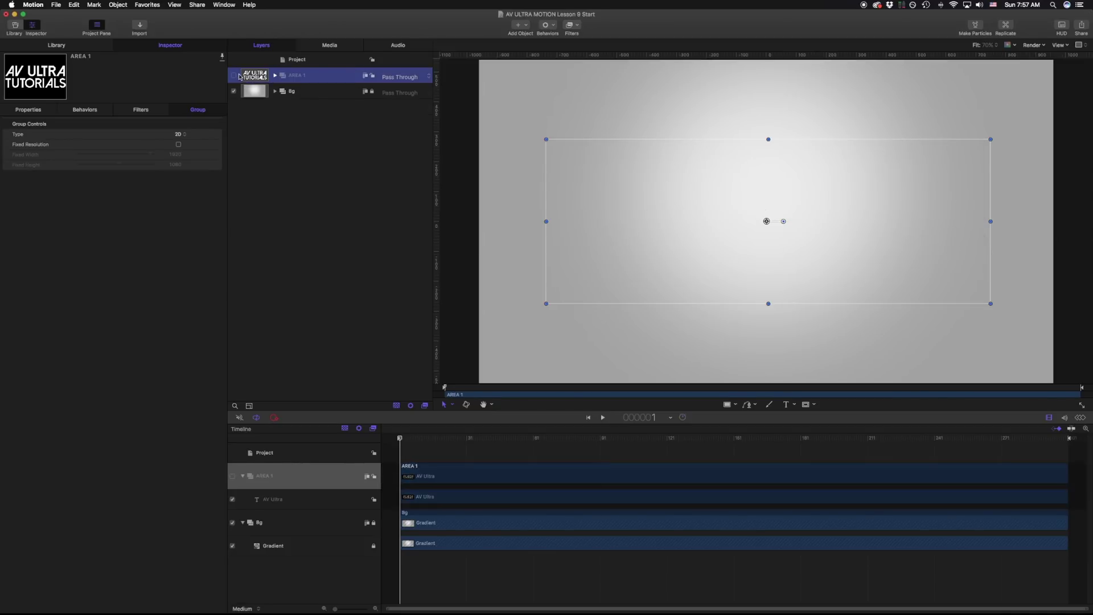
- Draw a circle about 1000 px across from the canvas centre, inside a new group above AREA 1
{"action": "left_click", "coordinate": [732, 405]}
{"action": "left_click", "coordinate": [740, 426]}
{"action": "left_click", "coordinate": [768, 220]}
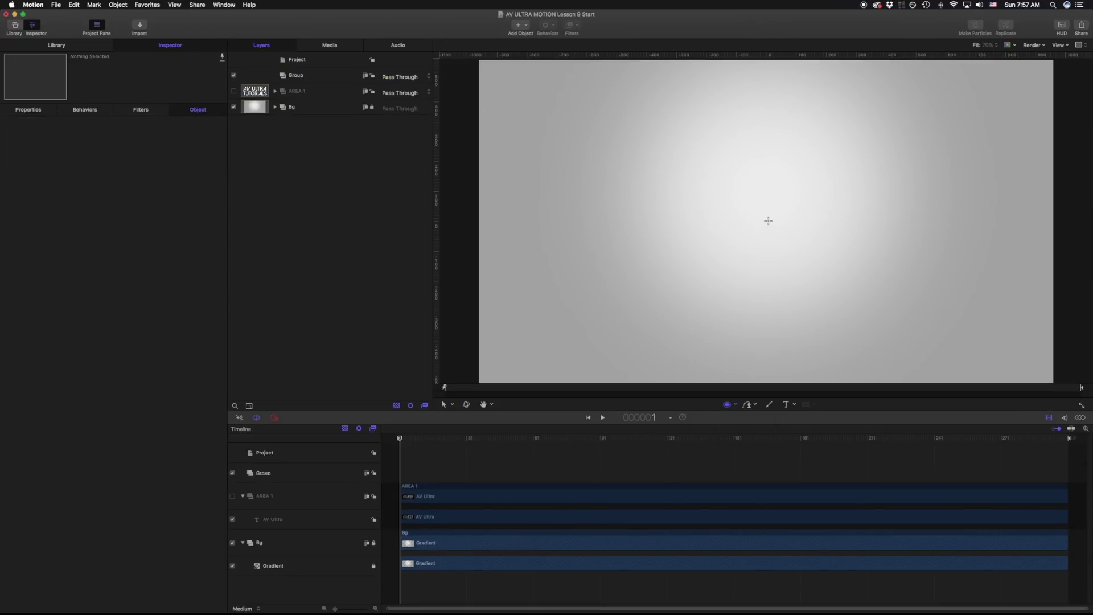
{"action": "left_click_drag", "start_coordinate": [769, 221], "coordinate": [617, 134]}
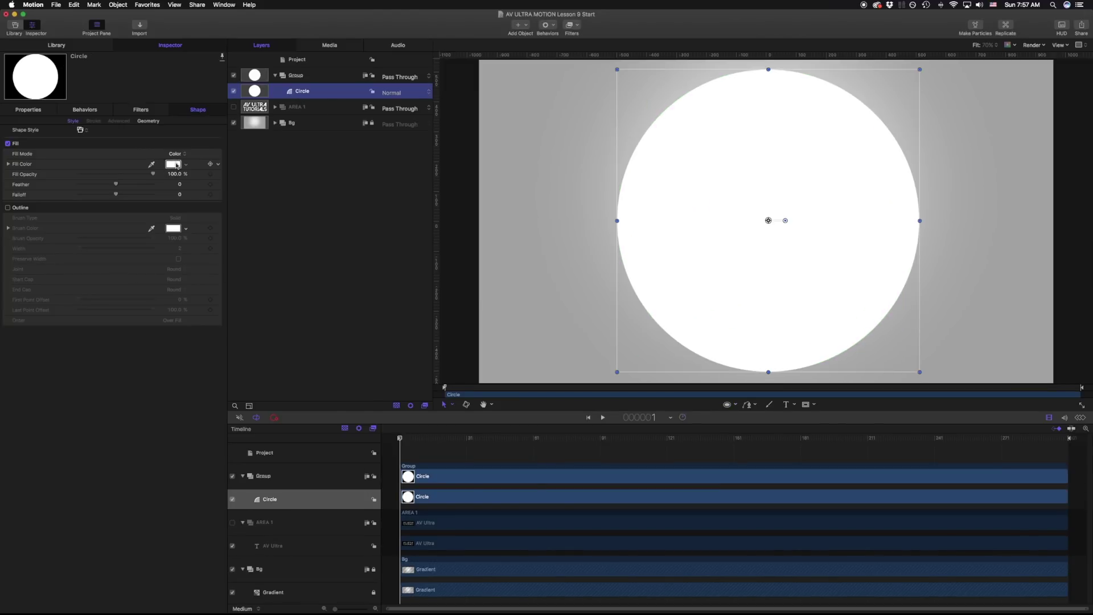
- Change the circle's fill colour to a medium violet-blue
{"action": "left_click", "coordinate": [173, 165]}
{"action": "left_click", "coordinate": [169, 397]}
{"action": "left_click", "coordinate": [138, 287]}
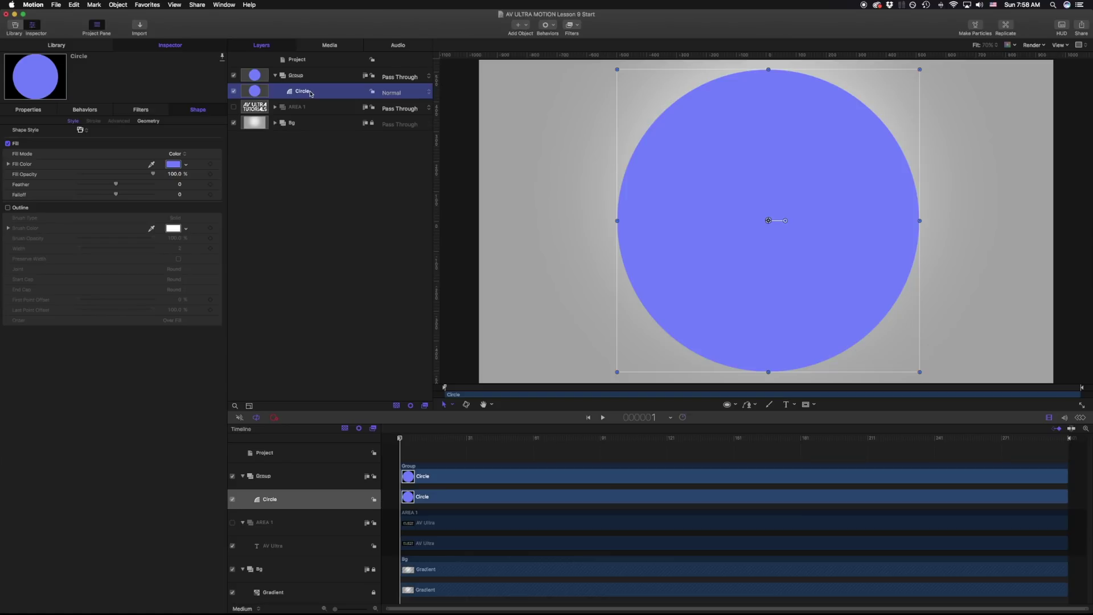
- Duplicate the circle, give the copy a lighter violet-blue fill and scale it down slightly to form an inner ring
{"action": "key", "text": "super+d"}
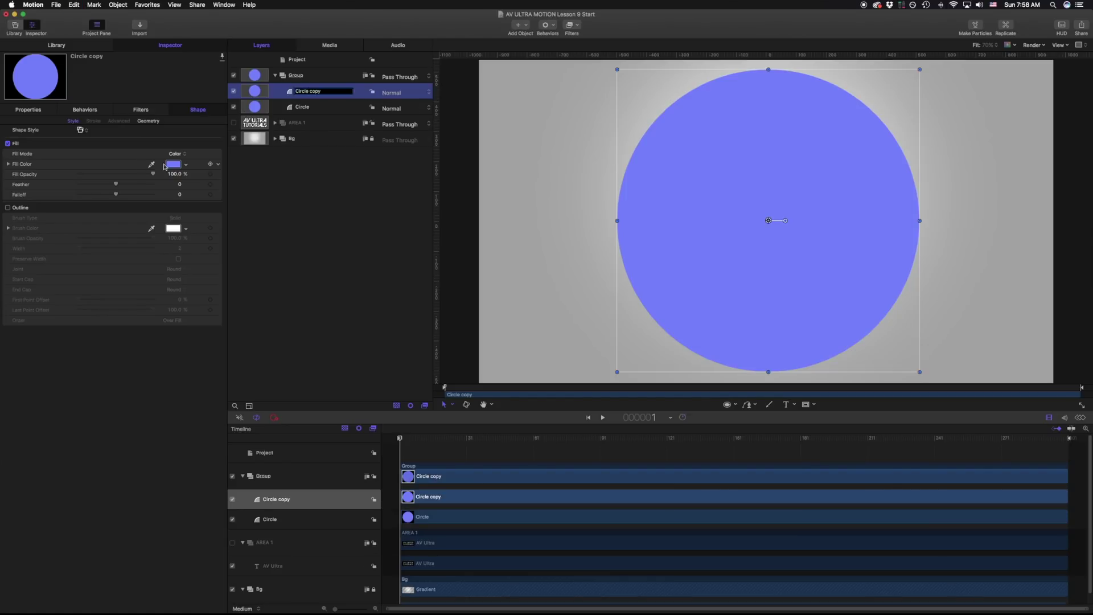
{"action": "left_click", "coordinate": [174, 165]}
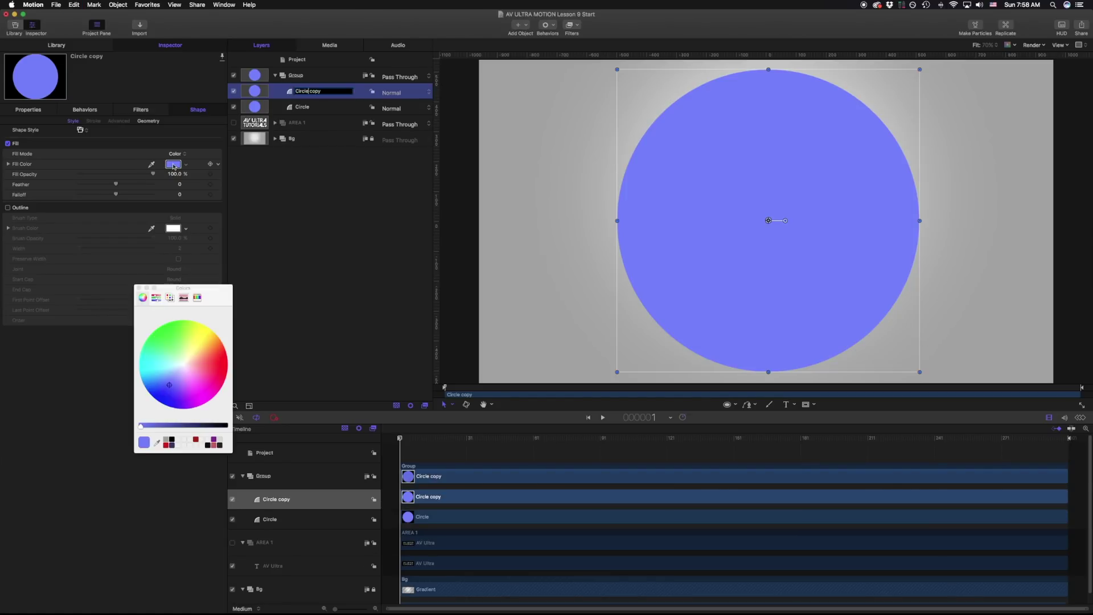
{"action": "left_click", "coordinate": [173, 379]}
{"action": "left_click", "coordinate": [28, 109]}
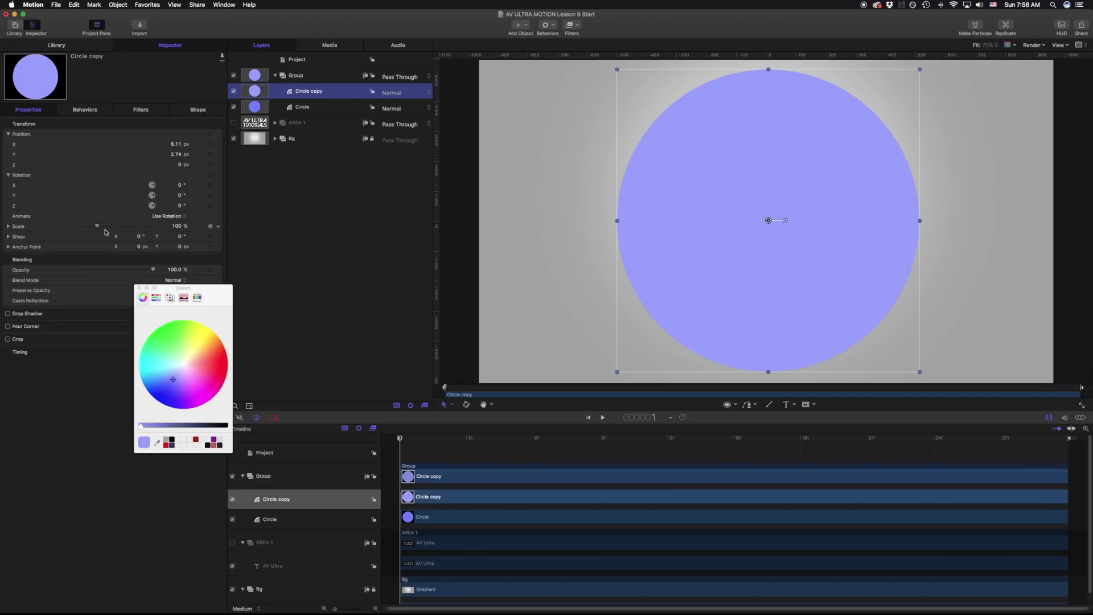
{"action": "left_click_drag", "start_coordinate": [97, 226], "coordinate": [93, 226]}
- Duplicate the lighter circle and make the copy a smaller purple disc in the centre
{"action": "double_click", "coordinate": [298, 91]}
{"action": "key", "text": "Return"}
{"action": "key", "text": "super+d"}
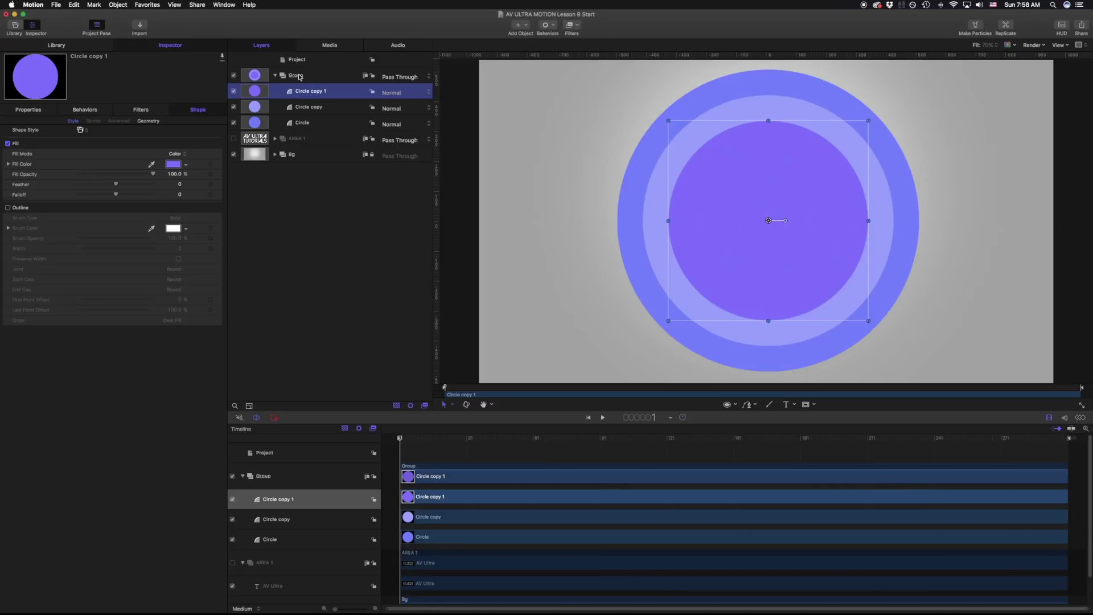
- Rename the group holding the three circles AREA 2
{"action": "left_click", "coordinate": [295, 77]}
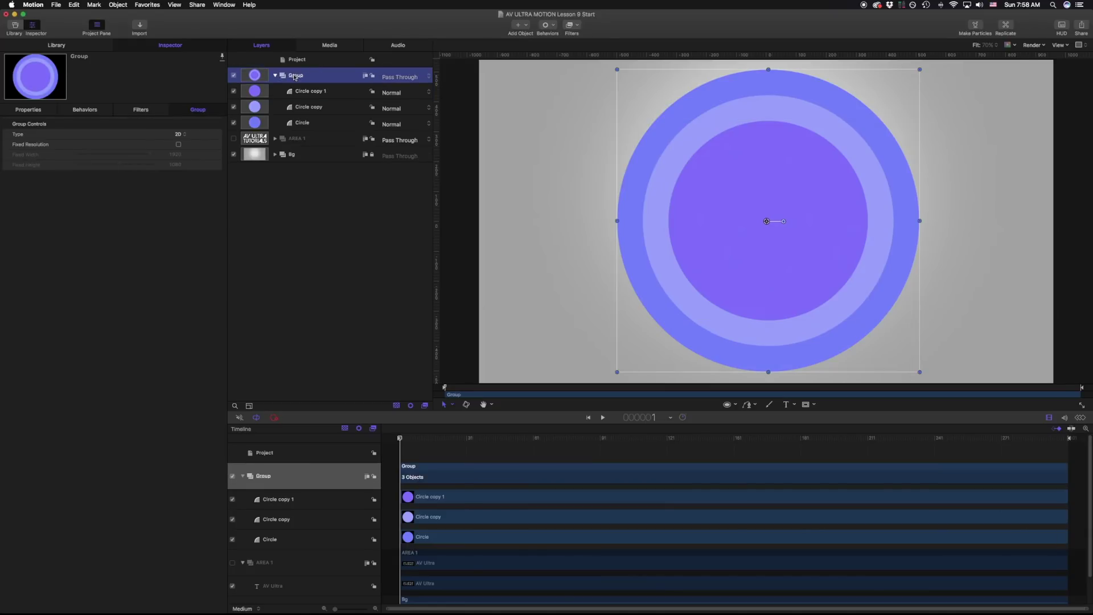
{"action": "double_click", "coordinate": [295, 77]}
{"action": "type", "text": "AREA 2"}
{"action": "key", "text": "Return"}
- Rename the three circles Top, Mid and Bot from smallest to largest, and collapse the AREA 2 group
{"action": "left_click", "coordinate": [319, 92]}
{"action": "left_click", "coordinate": [320, 92]}
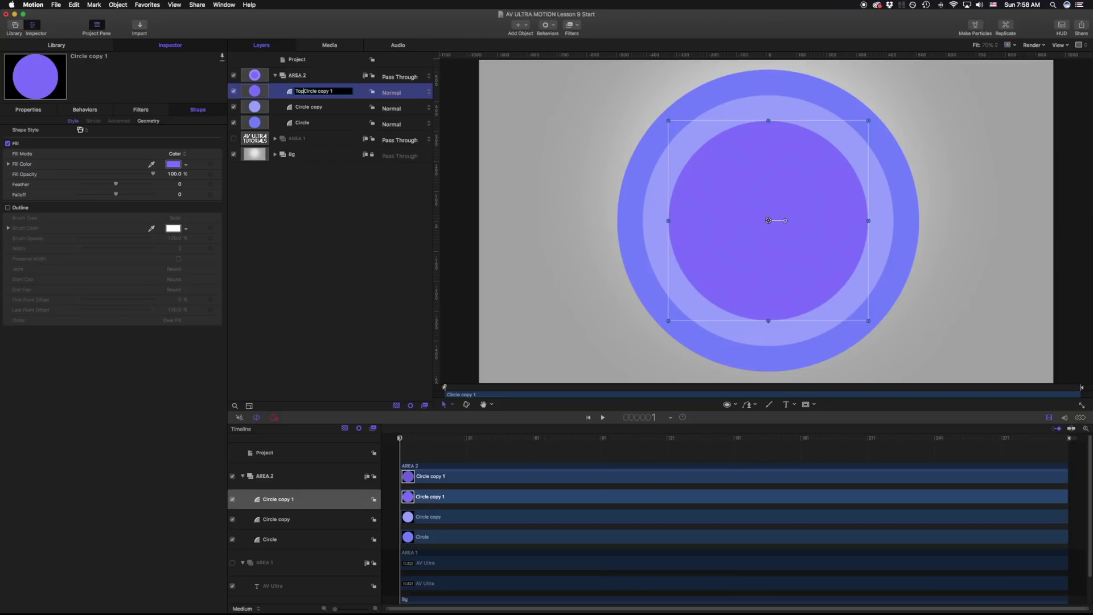
{"action": "type", "text": "Top"}
{"action": "key", "text": "Tab"}
{"action": "type", "text": "Mid"}
{"action": "key", "text": "Tab"}
{"action": "type", "text": "Bot"}
{"action": "key", "text": "Return"}
{"action": "left_click", "coordinate": [275, 76]}
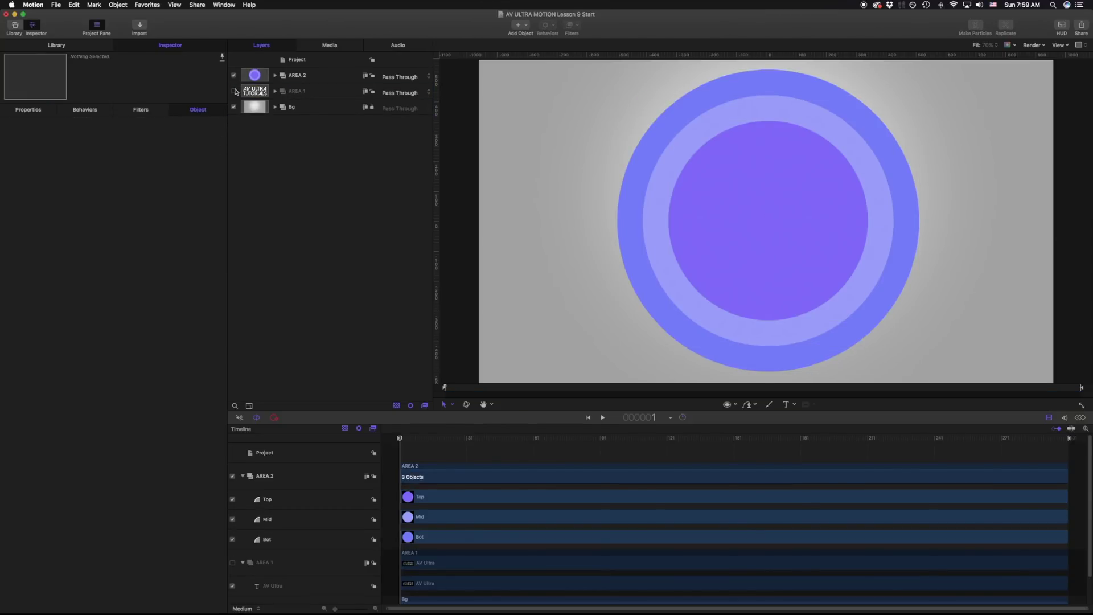
- Show the AREA 1 group again and convert both AREA 1 and AREA 2 to 3D groups
{"action": "left_click", "coordinate": [234, 91]}
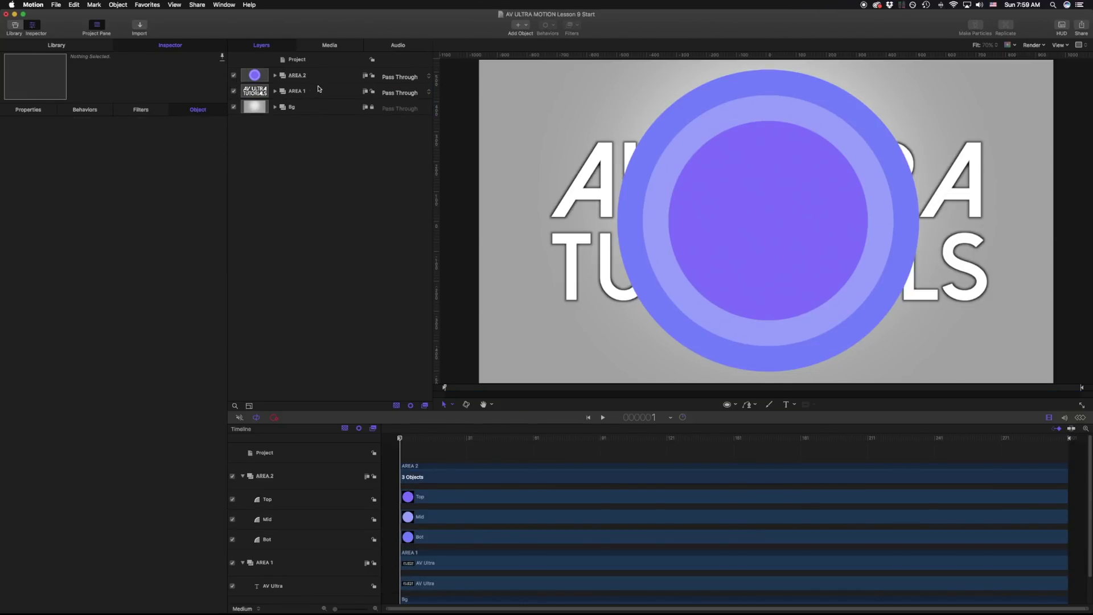
{"action": "left_click", "coordinate": [298, 78]}
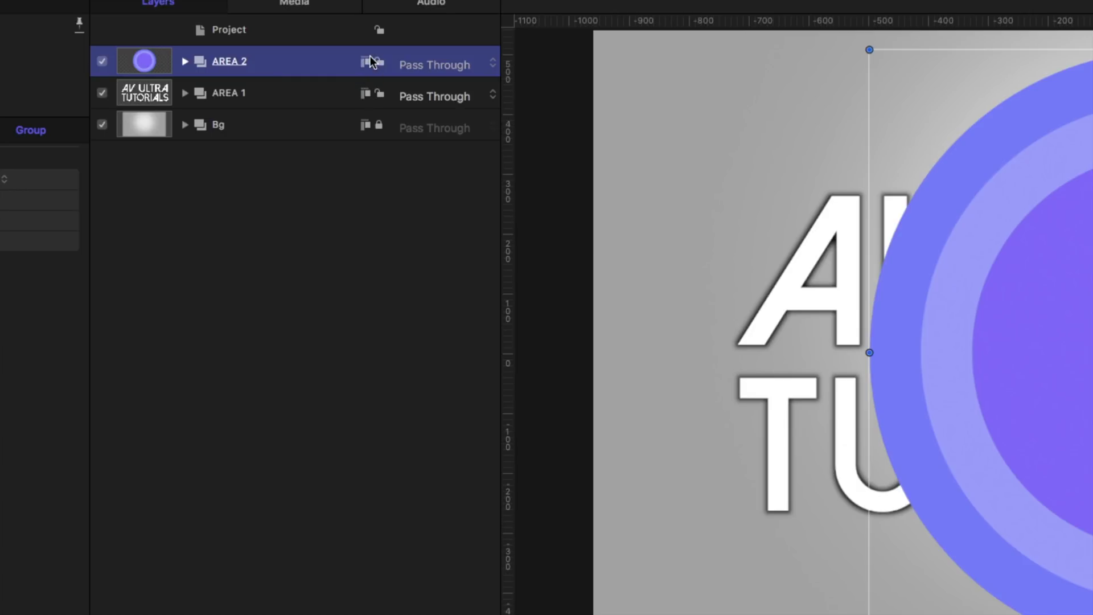
{"action": "left_click", "coordinate": [366, 94]}
{"action": "left_click", "coordinate": [366, 62]}
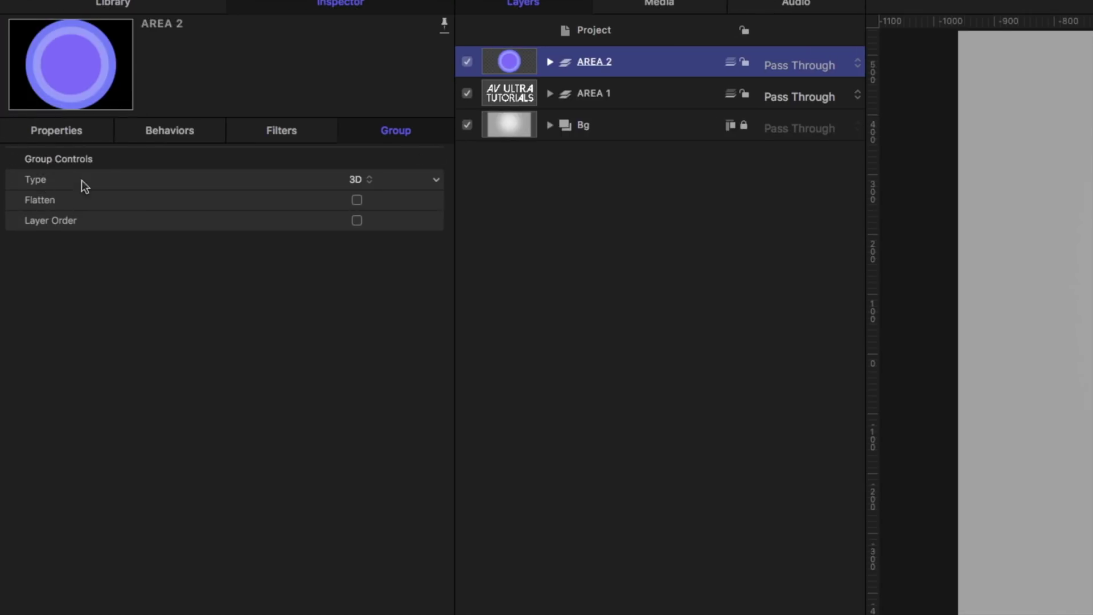
- Switch the AREA 2 group's type to 2D and back to 3D
{"action": "left_click", "coordinate": [355, 181]}
{"action": "left_click", "coordinate": [356, 165]}
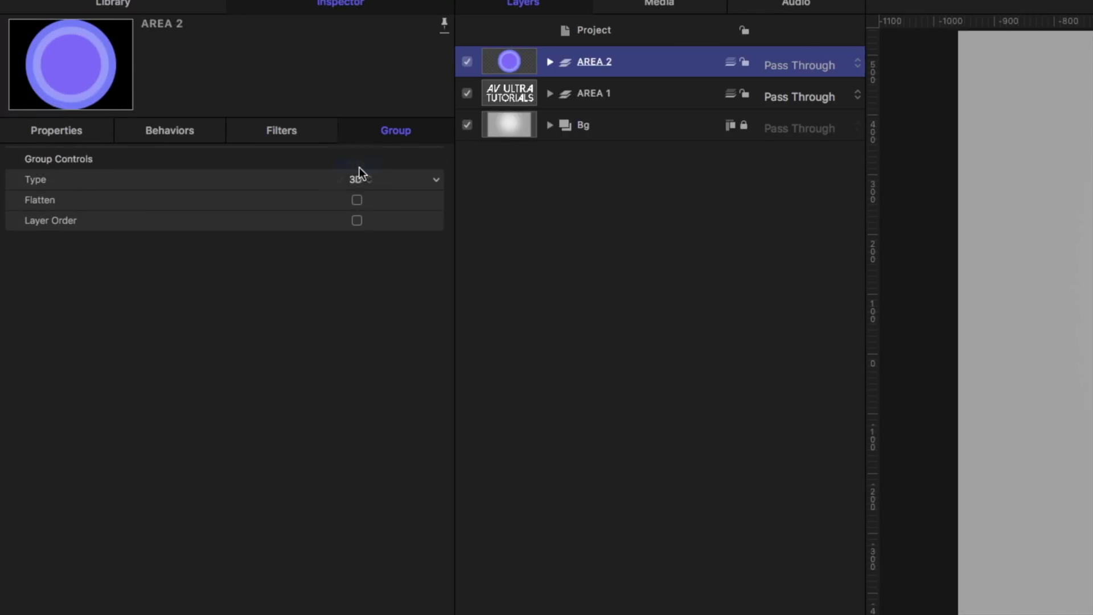
{"action": "left_click", "coordinate": [732, 63]}
{"action": "left_click", "coordinate": [731, 63]}
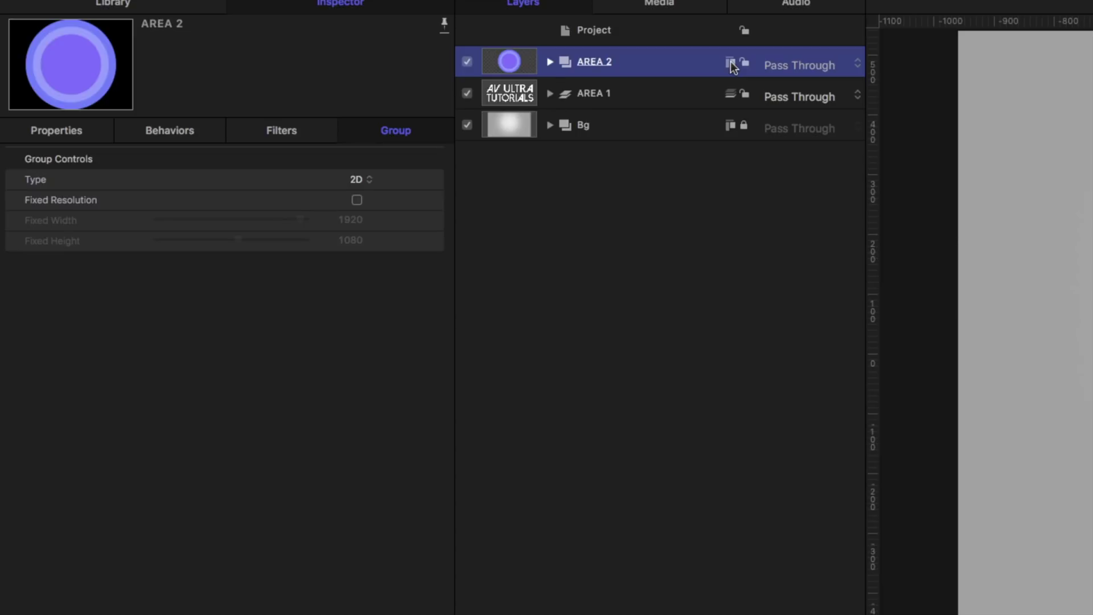
{"action": "left_click", "coordinate": [732, 64]}
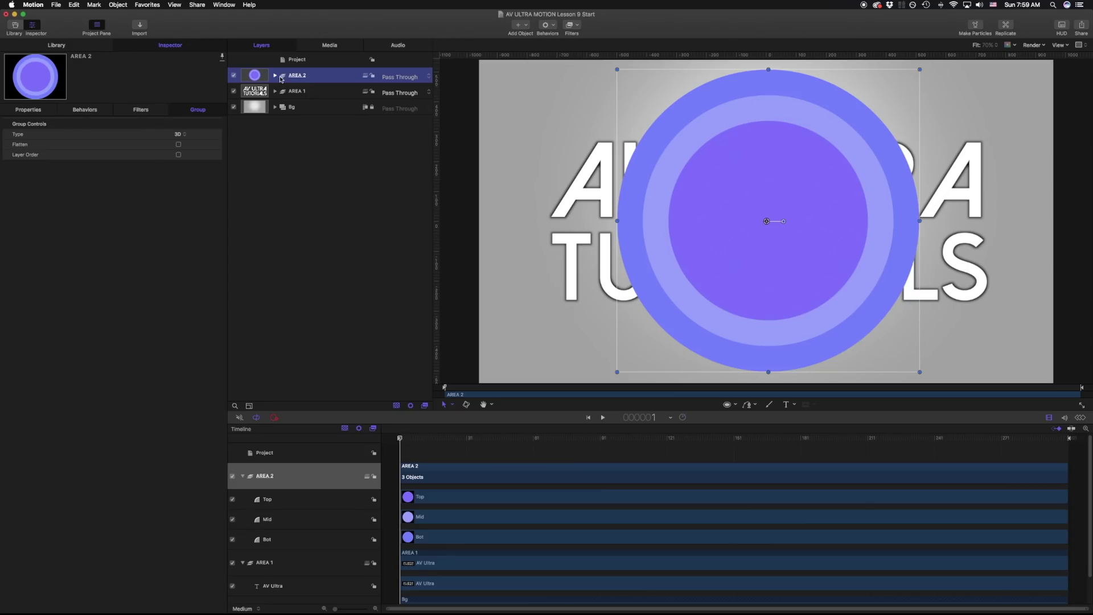
- Push the AREA 2 group back along the Z position so it sits behind the title text
{"action": "left_click", "coordinate": [25, 109]}
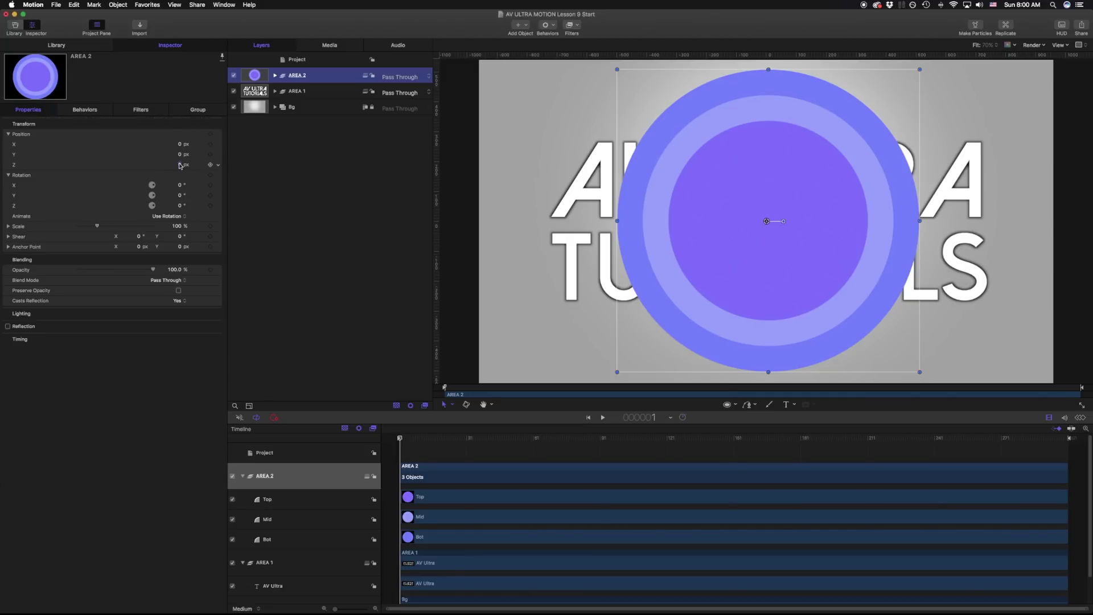
{"action": "mouse_move", "coordinate": [179, 167]}
{"action": "left_mouse_down"}
{"action": "mouse_move", "coordinate": [165, 167]}
{"action": "mouse_move", "coordinate": [191, 166]}
{"action": "mouse_move", "coordinate": [171, 165]}
{"action": "mouse_move", "coordinate": [181, 166]}
{"action": "left_mouse_up"}
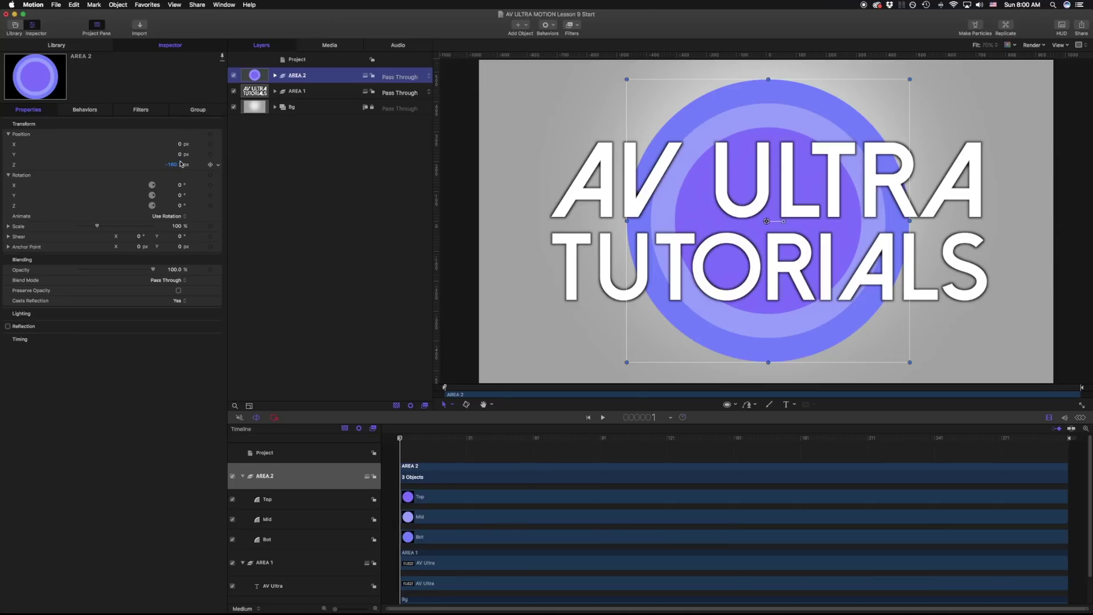
- Add a light to the scene
{"action": "left_click", "coordinate": [521, 25]}
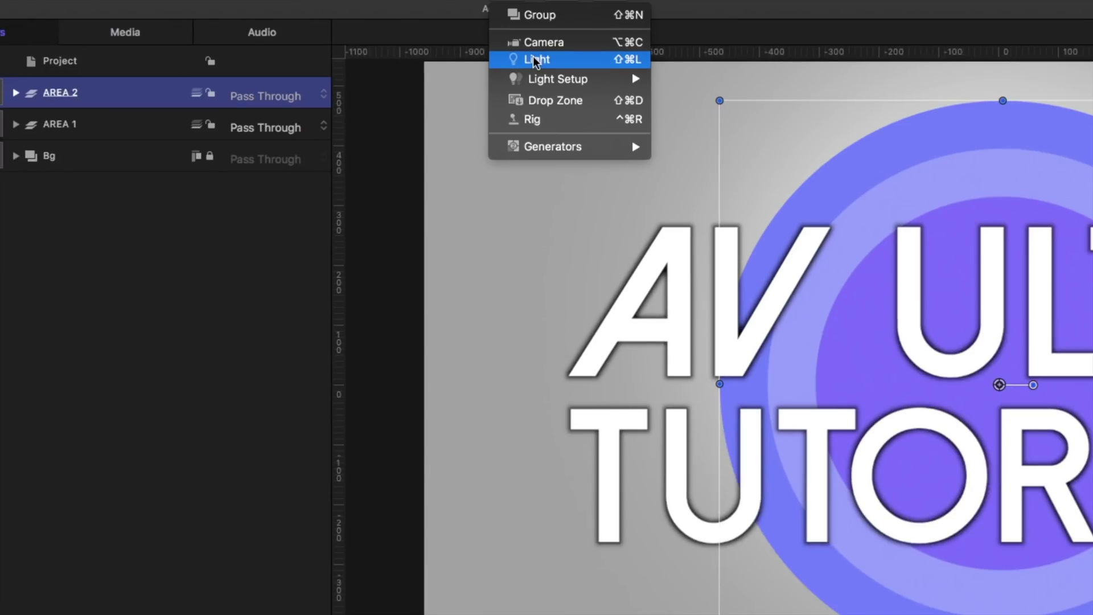
{"action": "left_click", "coordinate": [536, 59]}
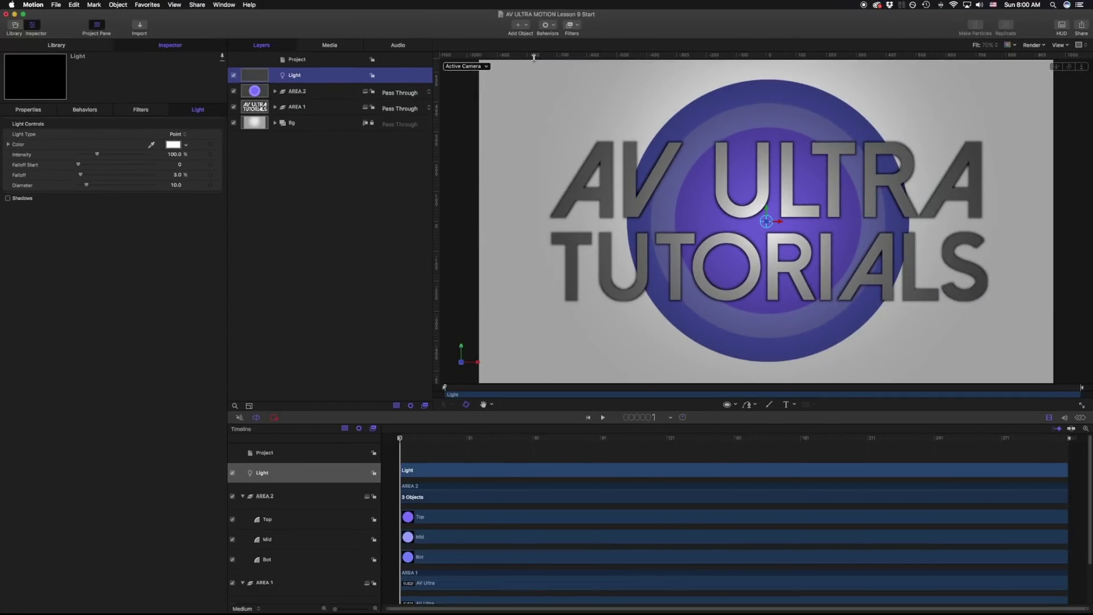
- Toggle the visibility of AREA 2, AREA 1 and the light to compare how the light affects each group
{"action": "left_click", "coordinate": [233, 92]}
{"action": "left_click", "coordinate": [233, 107]}
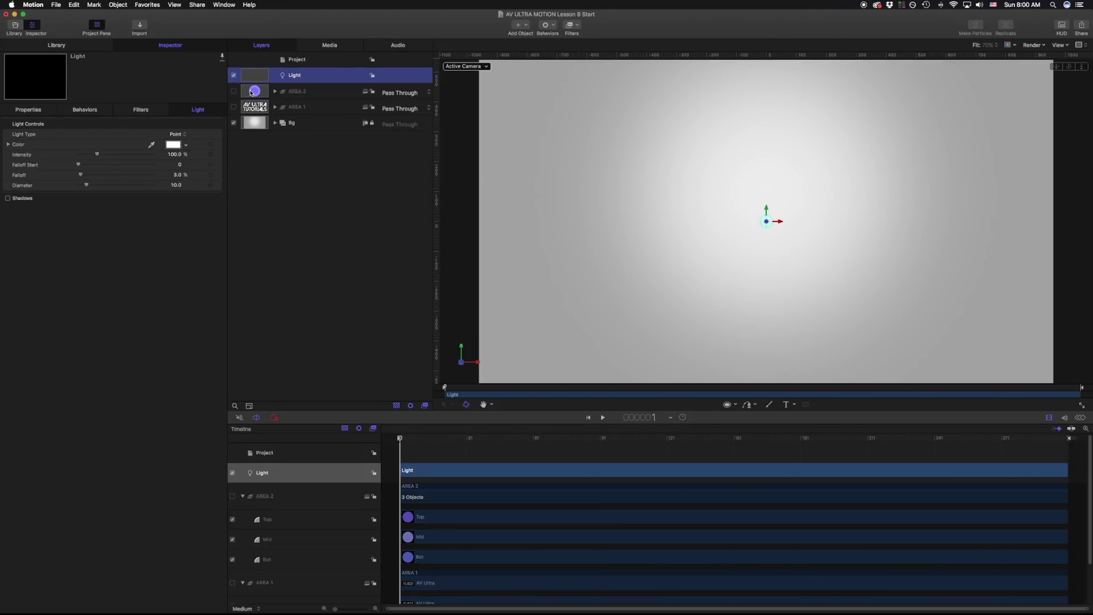
{"action": "left_click", "coordinate": [233, 75]}
{"action": "left_click", "coordinate": [233, 75]}
{"action": "left_click", "coordinate": [234, 107]}
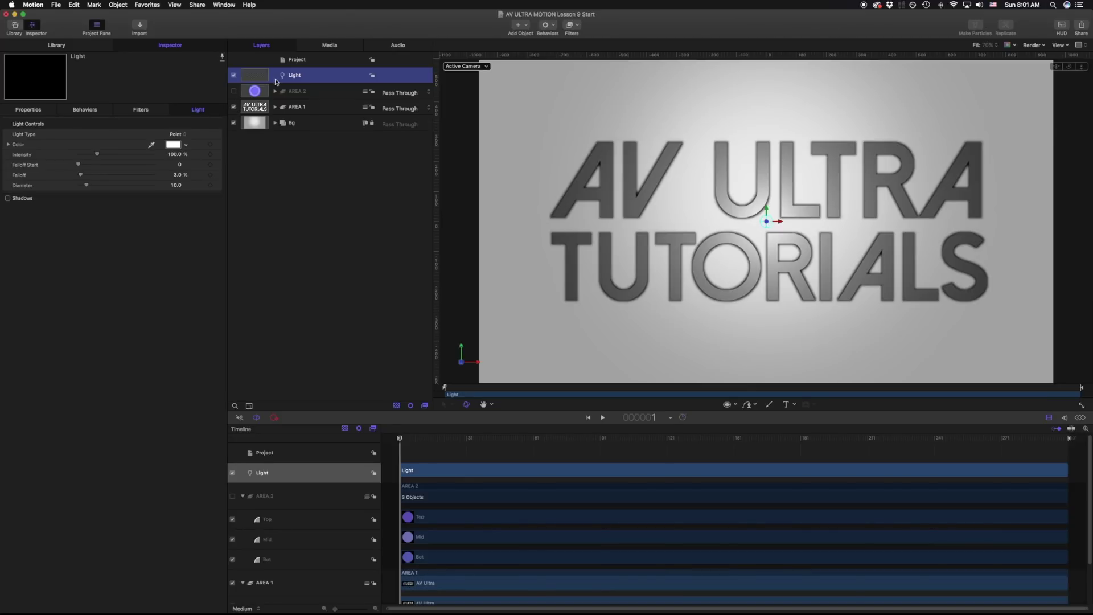
{"action": "left_click", "coordinate": [234, 91]}
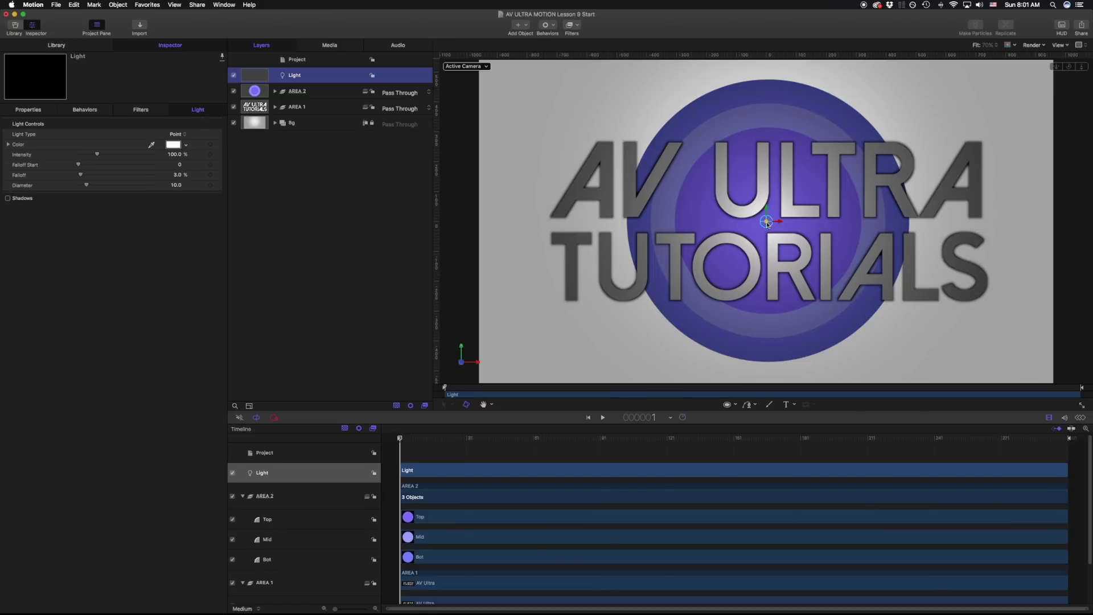
- Shift the light slightly along the X axis in the canvas
{"action": "left_click_drag", "start_coordinate": [767, 222], "coordinate": [789, 223]}
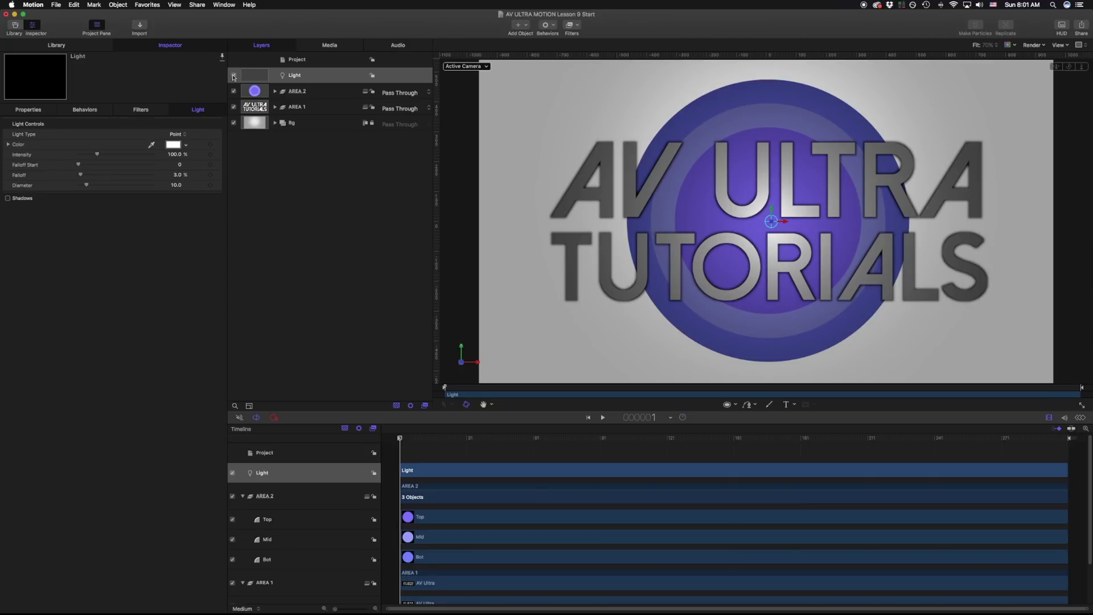
- Hide the light and add a camera to the scene
{"action": "left_click", "coordinate": [233, 75]}
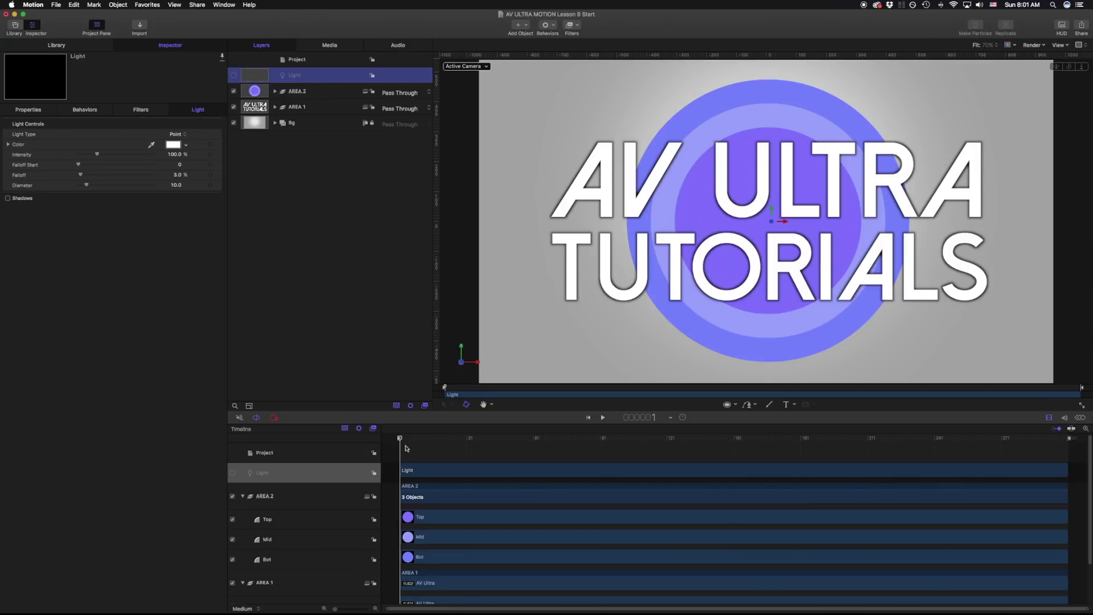
{"action": "left_click", "coordinate": [527, 25]}
{"action": "left_click", "coordinate": [541, 51]}
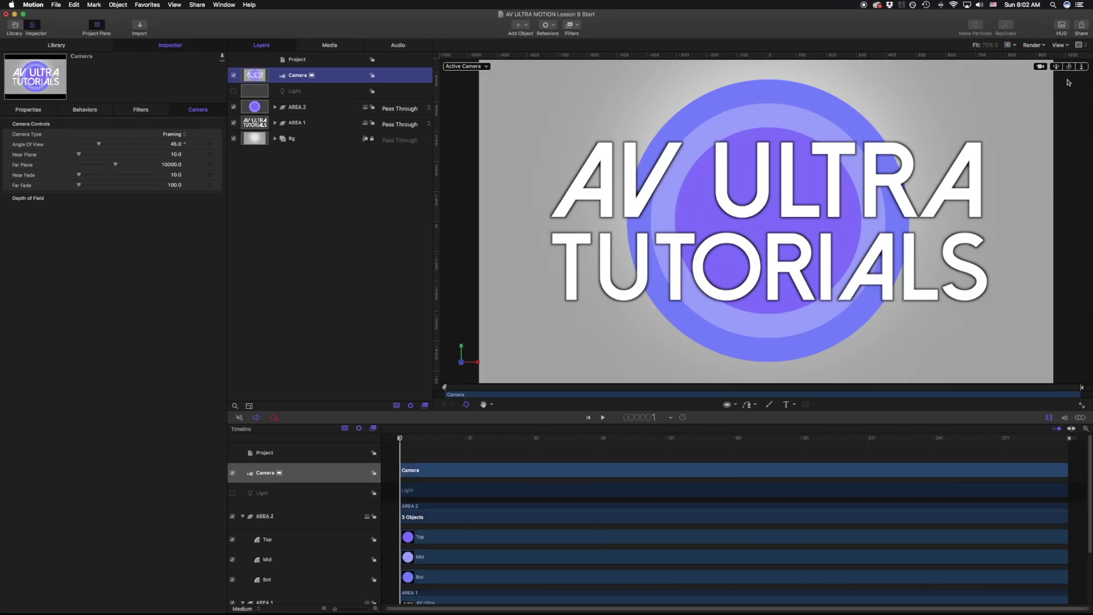
{"action": "left_click", "coordinate": [1069, 82]}
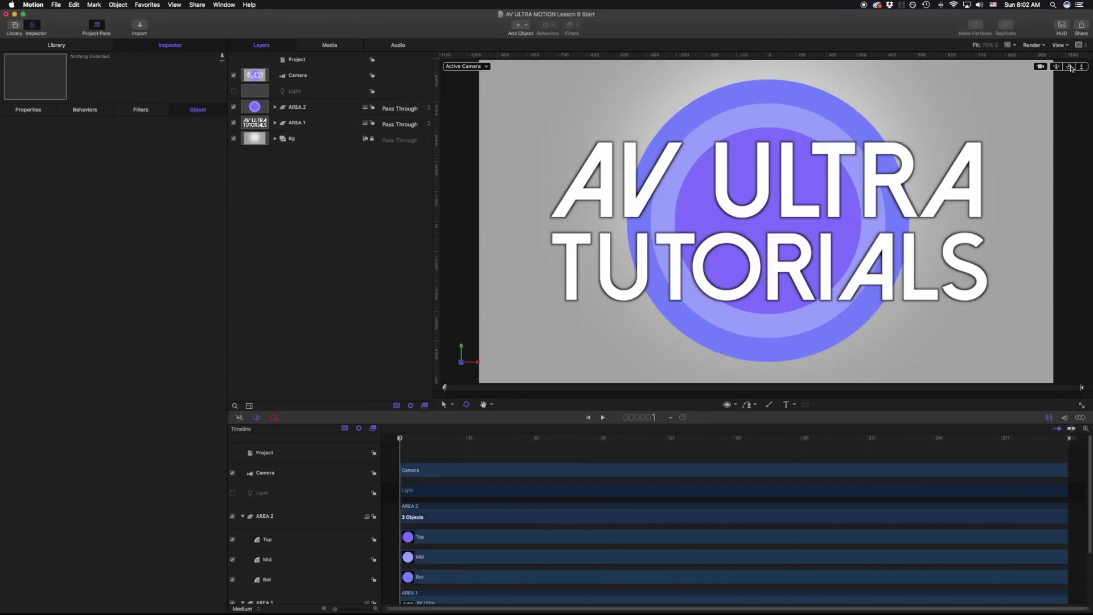
- Try orbiting the active camera around the title and circles, and undo the camera move
{"action": "left_click_drag", "start_coordinate": [1069, 66], "coordinate": [779, 218]}
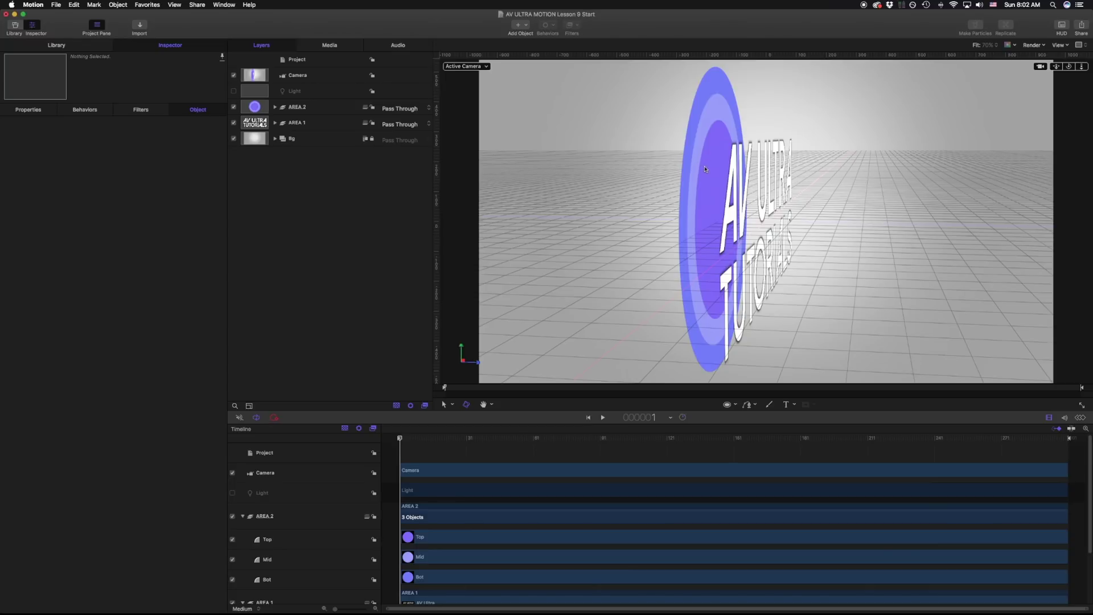
{"action": "left_click", "coordinate": [307, 110]}
{"action": "left_click", "coordinate": [760, 164]}
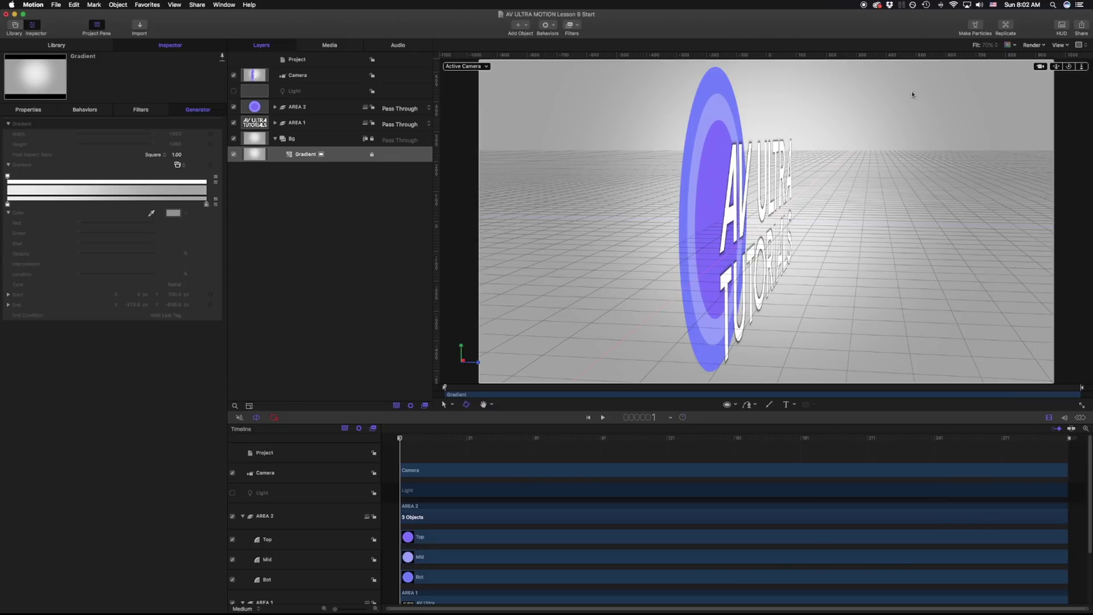
{"action": "key", "text": "super+z"}
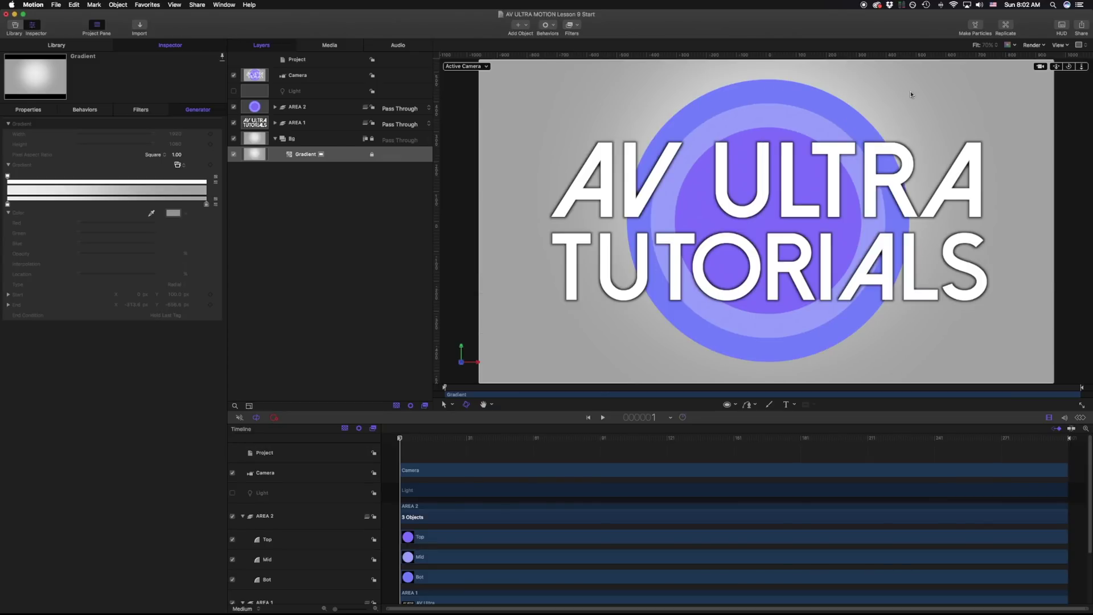
- Check the scene from the Front, Back, Left, Right and Bottom views, returning to the Perspective view
{"action": "left_click", "coordinate": [484, 68]}
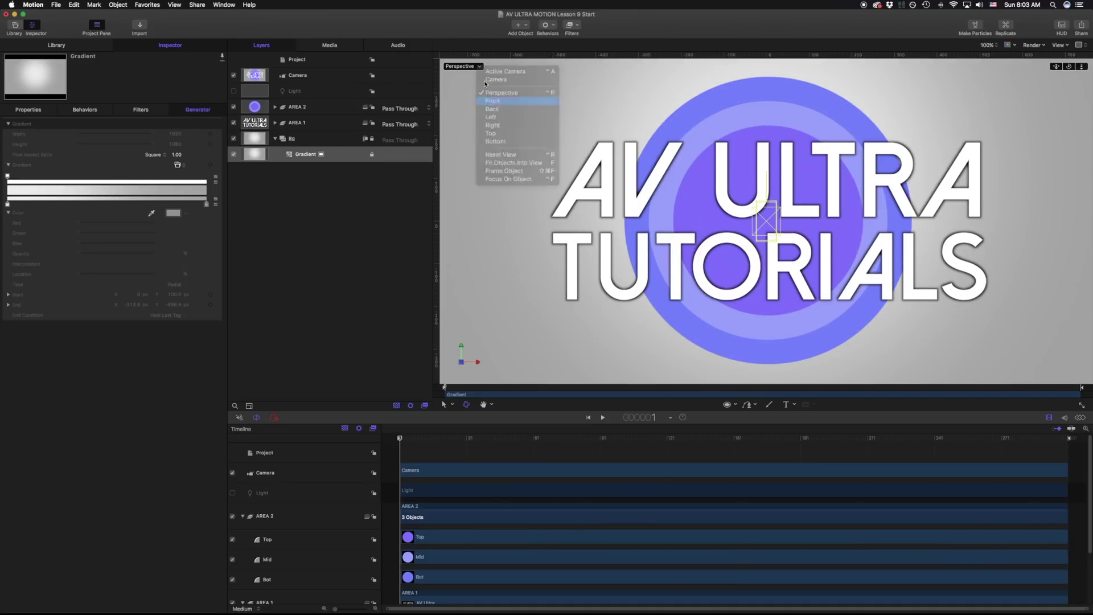
{"action": "left_click", "coordinate": [499, 101]}
{"action": "left_click", "coordinate": [459, 67]}
{"action": "left_click", "coordinate": [477, 107]}
{"action": "left_click", "coordinate": [459, 67]}
{"action": "left_click", "coordinate": [475, 115]}
{"action": "left_click", "coordinate": [460, 67]}
{"action": "left_click", "coordinate": [477, 124]}
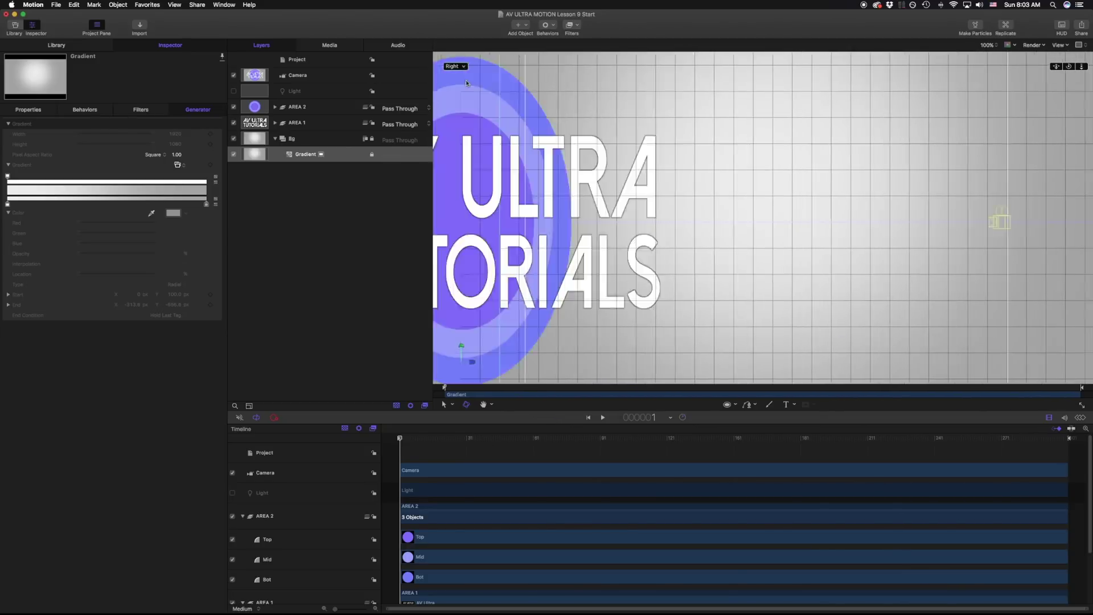
{"action": "left_click", "coordinate": [459, 66]}
{"action": "left_click", "coordinate": [481, 140]}
{"action": "left_click", "coordinate": [459, 66]}
{"action": "left_click", "coordinate": [481, 92]}
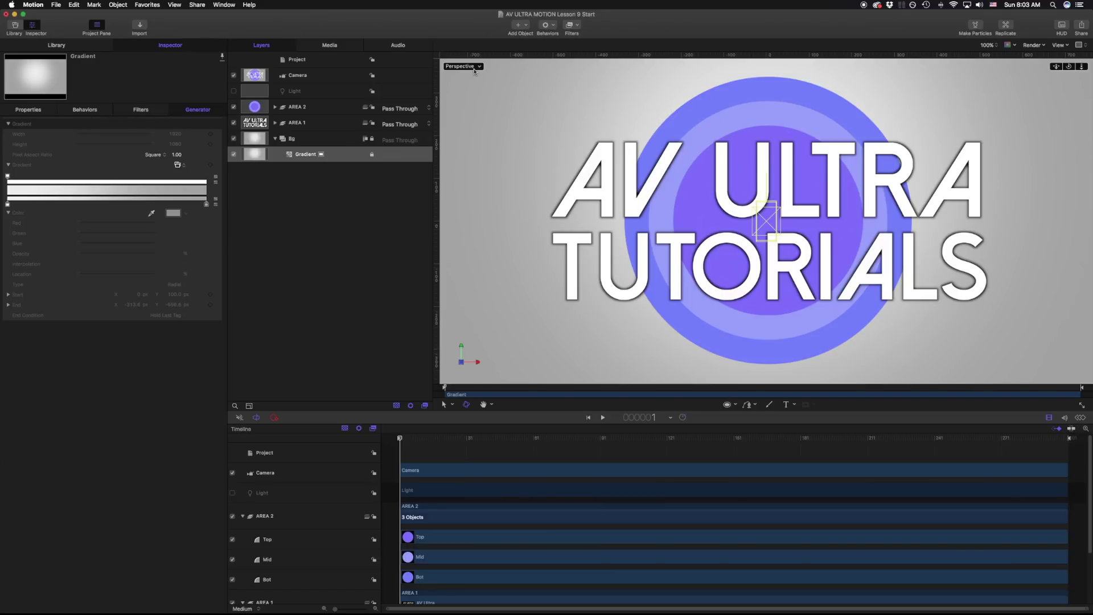
- Select the camera and examine its placement relative to the title and circles in the Perspective view
{"action": "left_click_drag", "start_coordinate": [1070, 66], "coordinate": [1081, 67]}
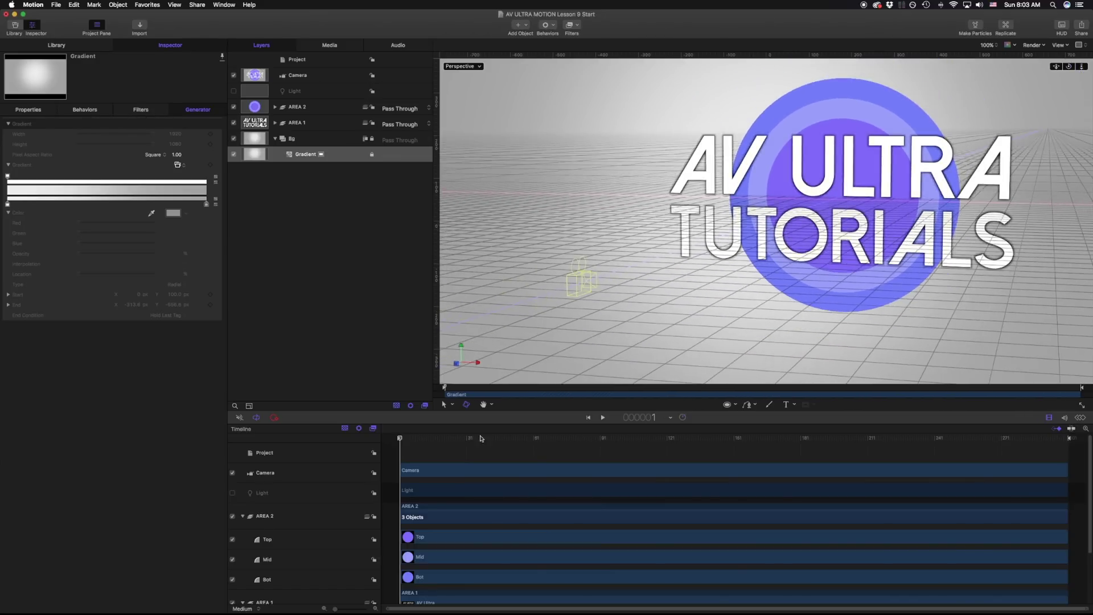
{"action": "left_click", "coordinate": [585, 276]}
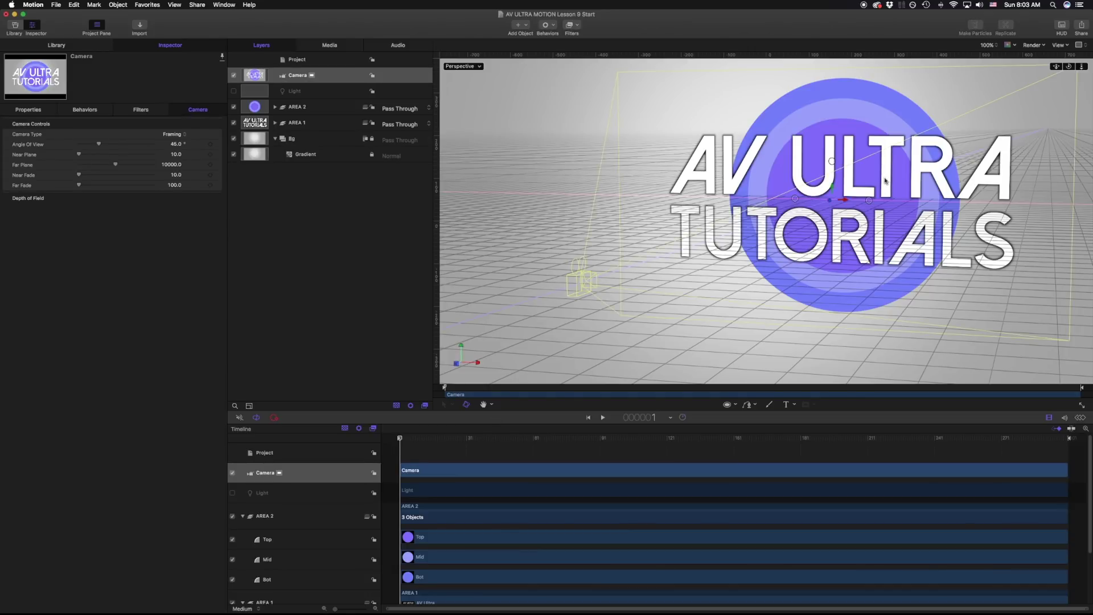
{"action": "left_click_drag", "start_coordinate": [1070, 66], "coordinate": [1037, 78]}
- Re-enable the light to push it back along Z behind the title text, and hide it again
{"action": "left_click", "coordinate": [234, 91]}
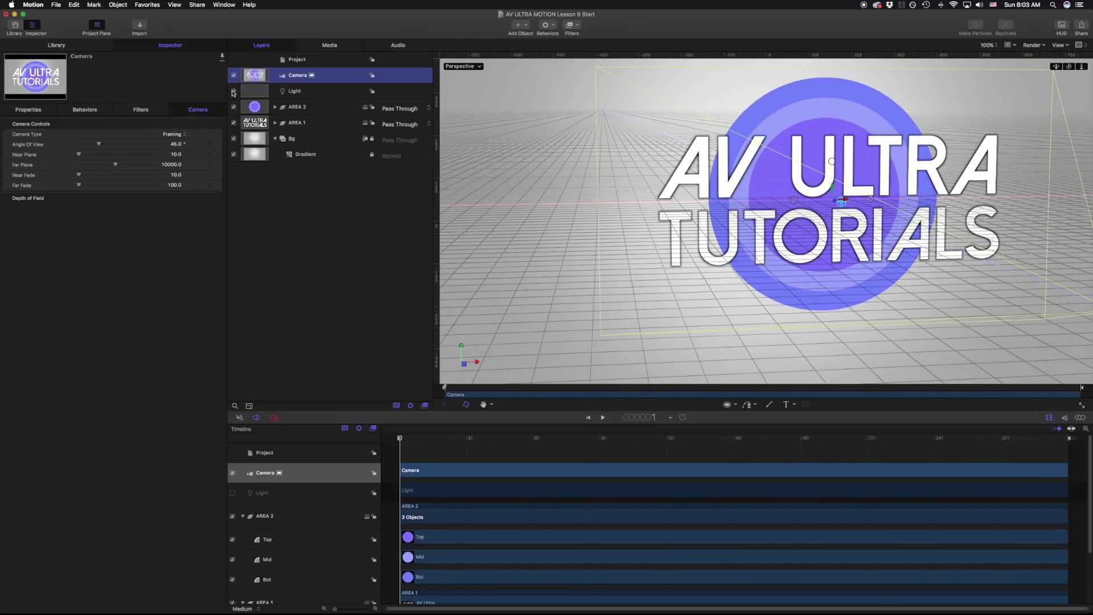
{"action": "left_click_drag", "start_coordinate": [1072, 67], "coordinate": [1060, 70]}
{"action": "left_click", "coordinate": [289, 92]}
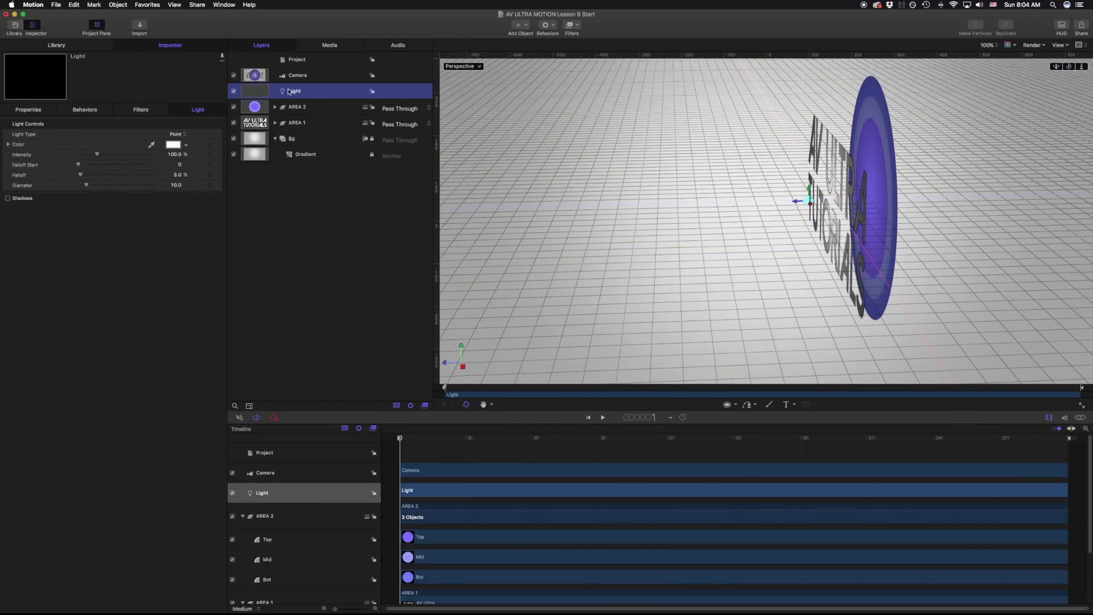
{"action": "mouse_move", "coordinate": [799, 204]}
{"action": "left_mouse_down"}
{"action": "mouse_move", "coordinate": [848, 200]}
{"action": "mouse_move", "coordinate": [840, 199]}
{"action": "left_mouse_up"}
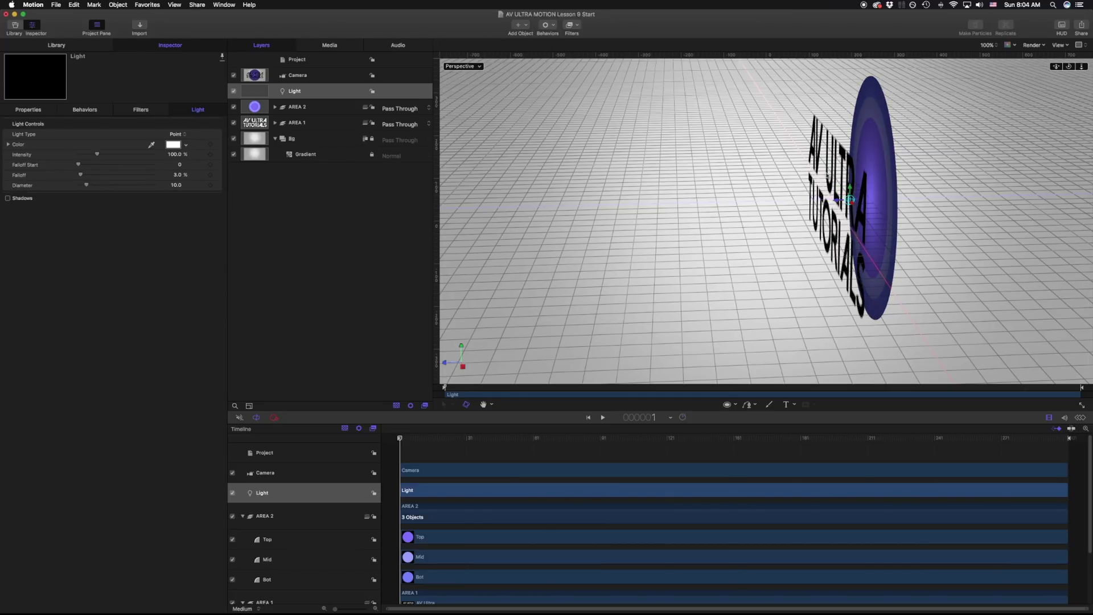
{"action": "key", "text": "ctrl+p"}
{"action": "left_click", "coordinate": [233, 92]}
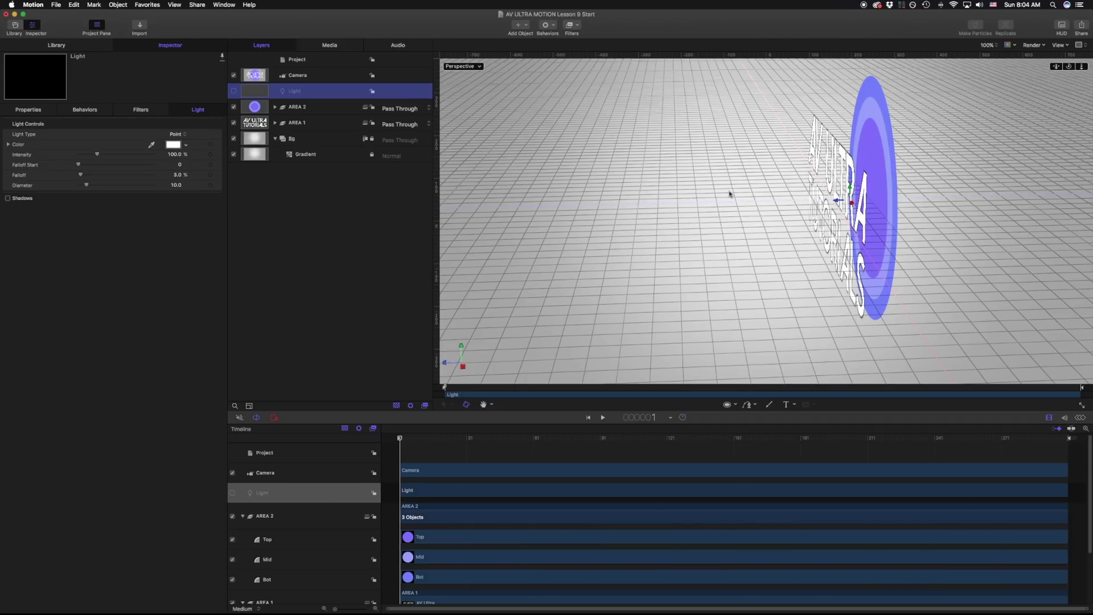
- Set the AREA 2 group's X rotation to -90° so the circles lie flat
{"action": "left_click", "coordinate": [310, 110]}
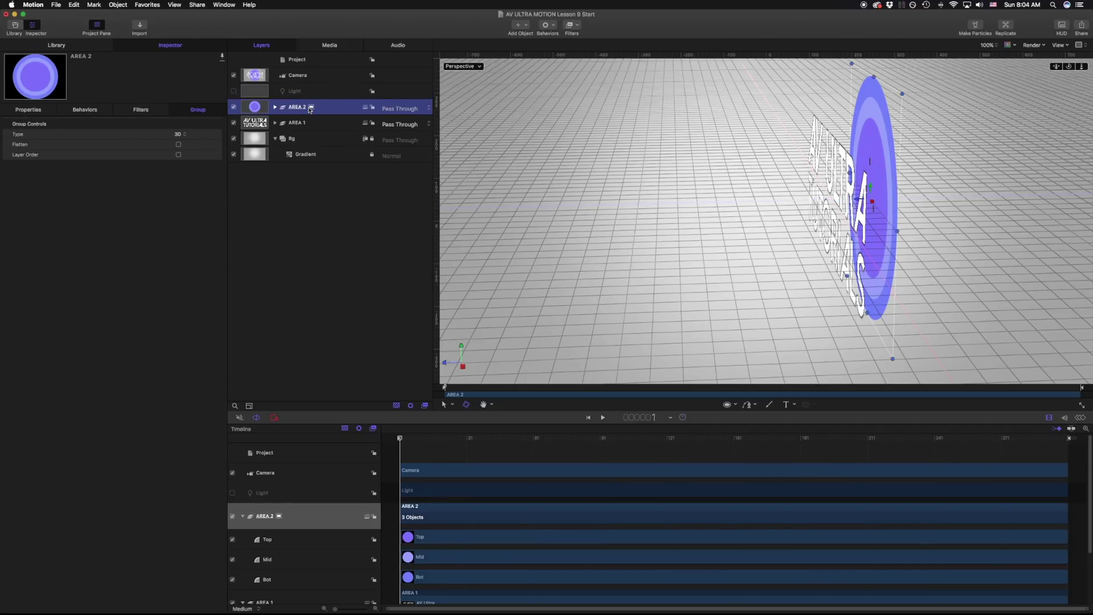
{"action": "left_click", "coordinate": [28, 112]}
{"action": "left_click", "coordinate": [181, 186]}
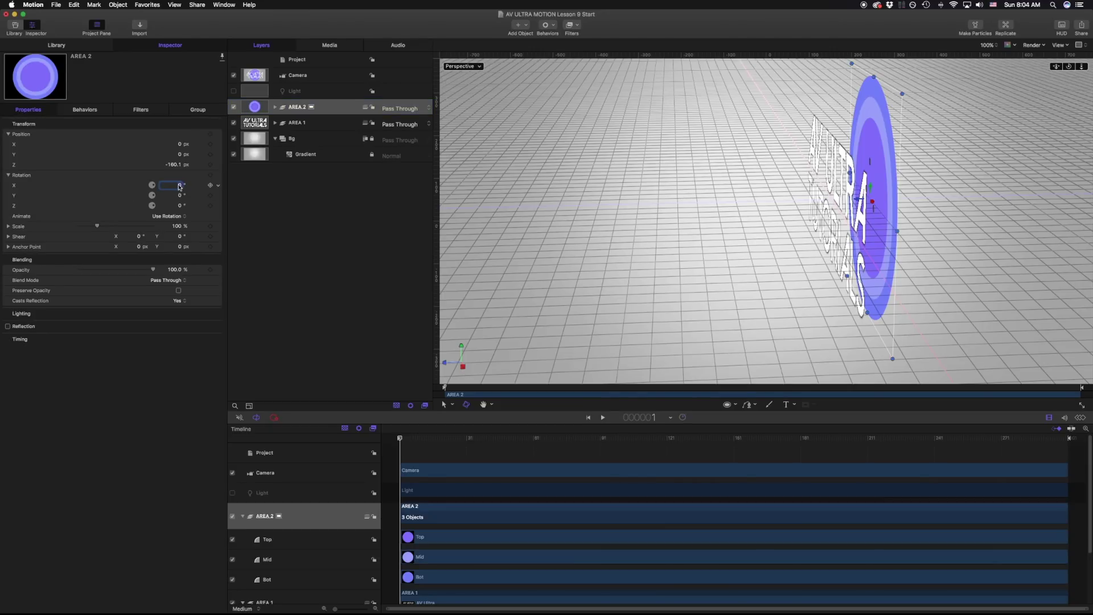
{"action": "type", "text": "-90.0"}
{"action": "key", "text": "Return"}
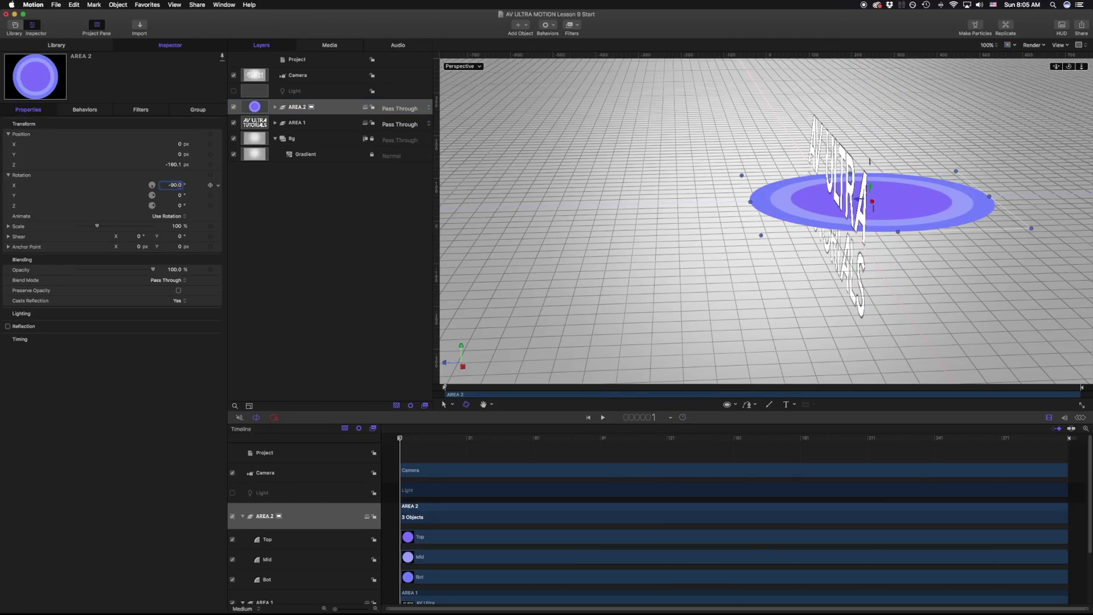
- Hide AREA 1 and set the Z position of the Mid circle in AREA 2 to 10 px
{"action": "left_click_drag", "start_coordinate": [1066, 70], "coordinate": [973, 82]}
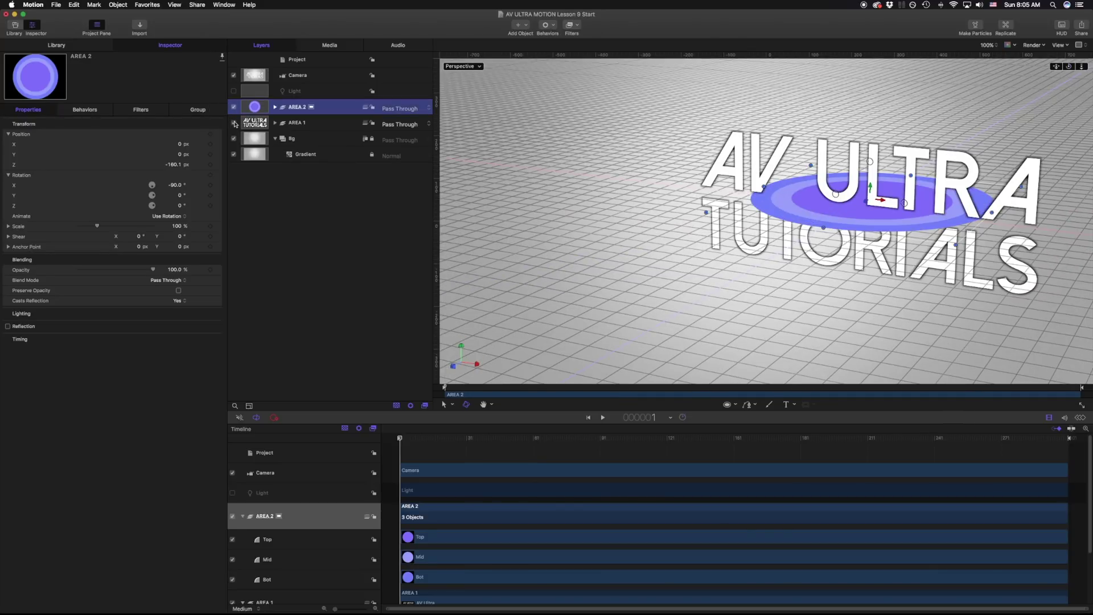
{"action": "left_click", "coordinate": [233, 123]}
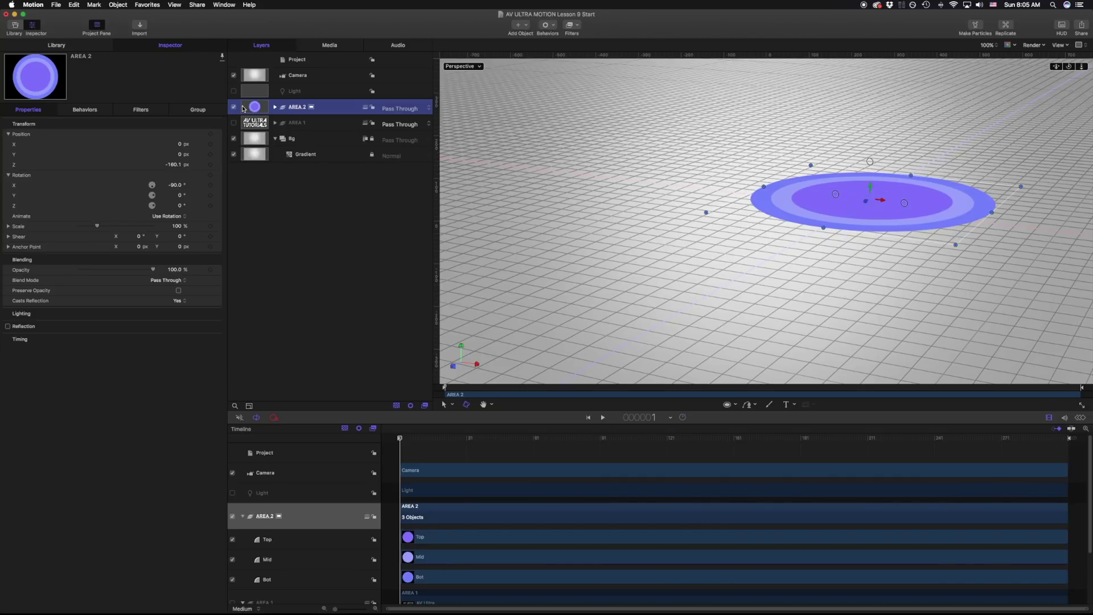
{"action": "left_click", "coordinate": [275, 107]}
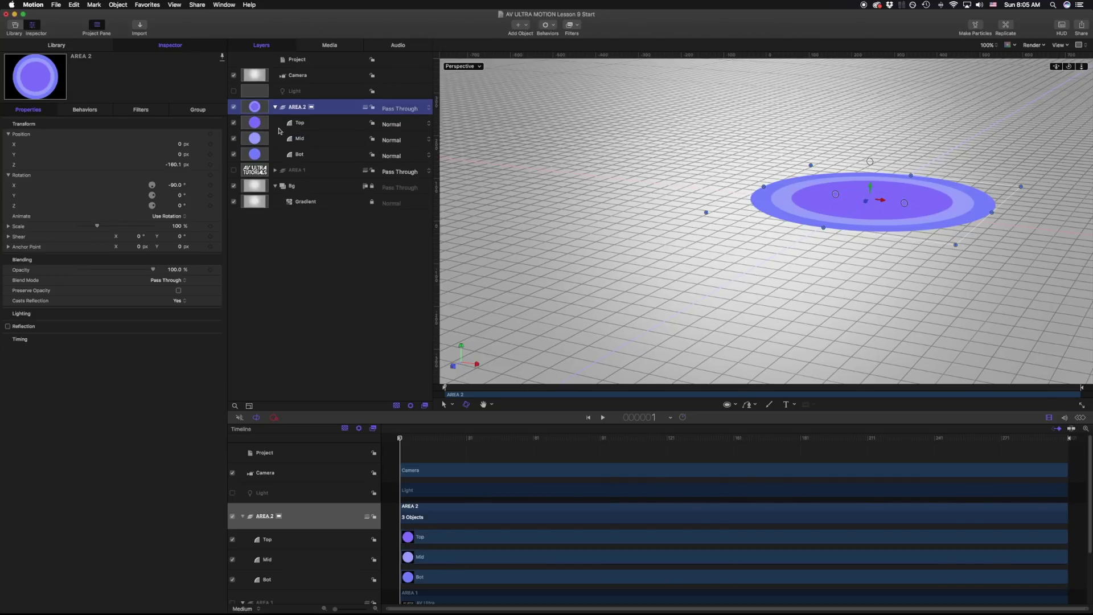
{"action": "left_click", "coordinate": [298, 156]}
{"action": "left_click", "coordinate": [303, 139]}
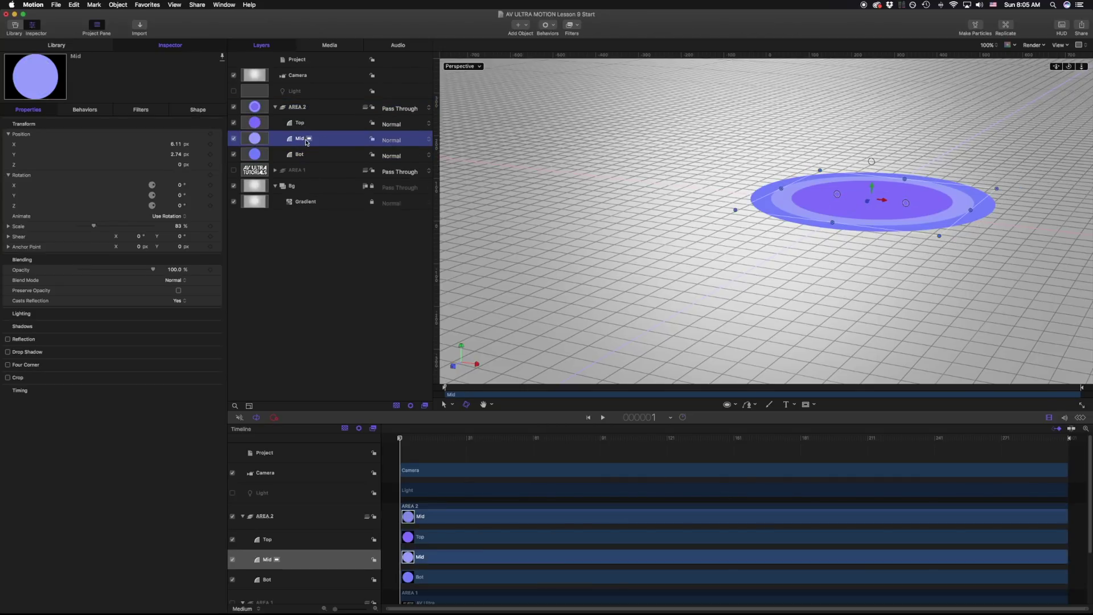
{"action": "left_click", "coordinate": [181, 165]}
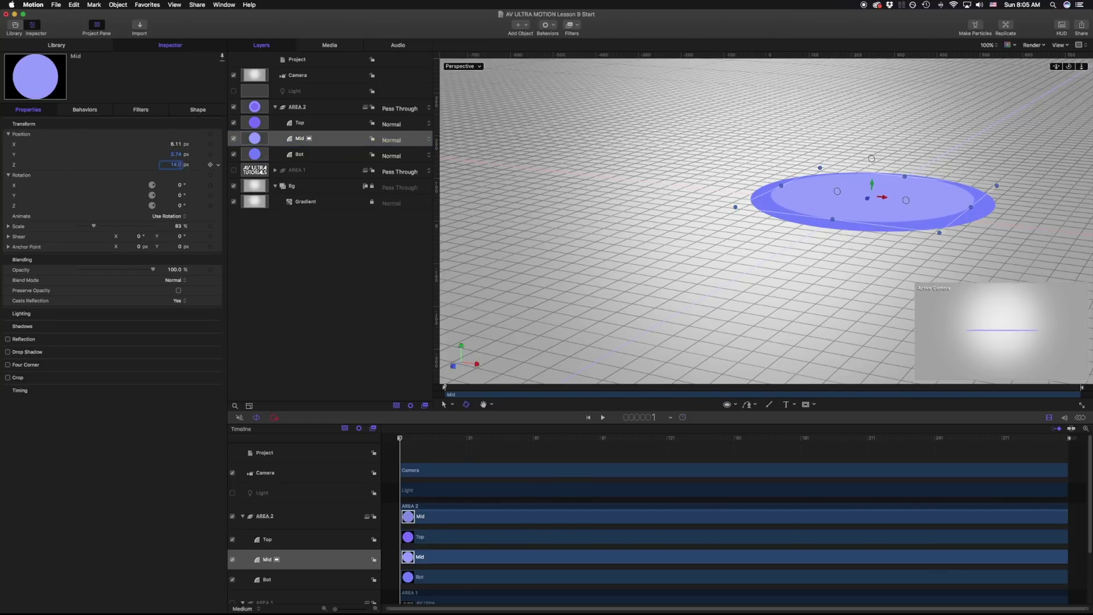
{"action": "type", "text": "14"}
{"action": "key", "text": "Return"}
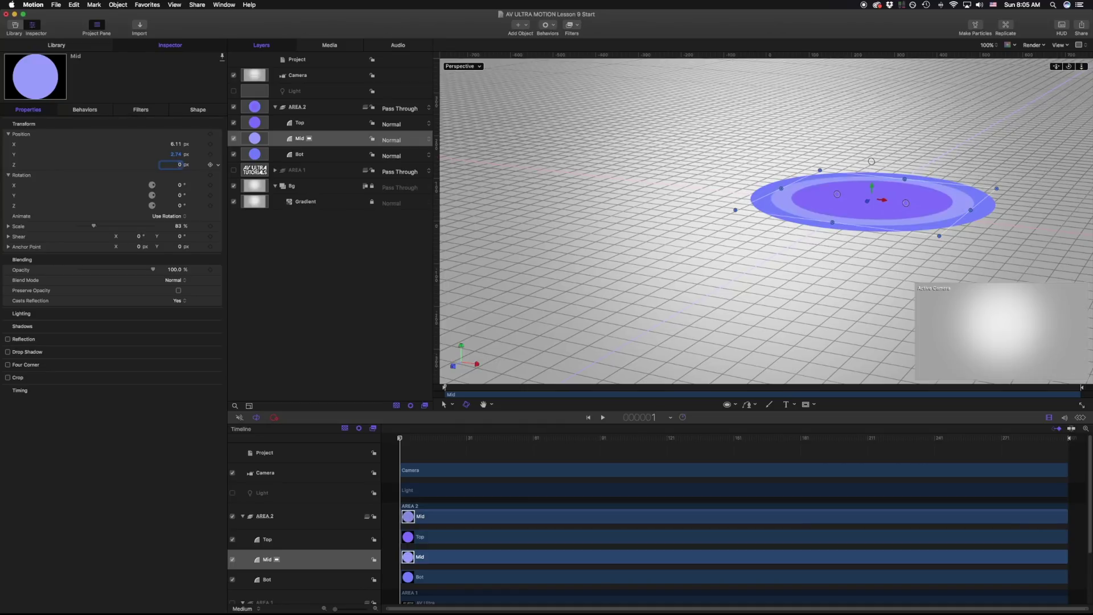
{"action": "type", "text": "10"}
{"action": "key", "text": "Return"}
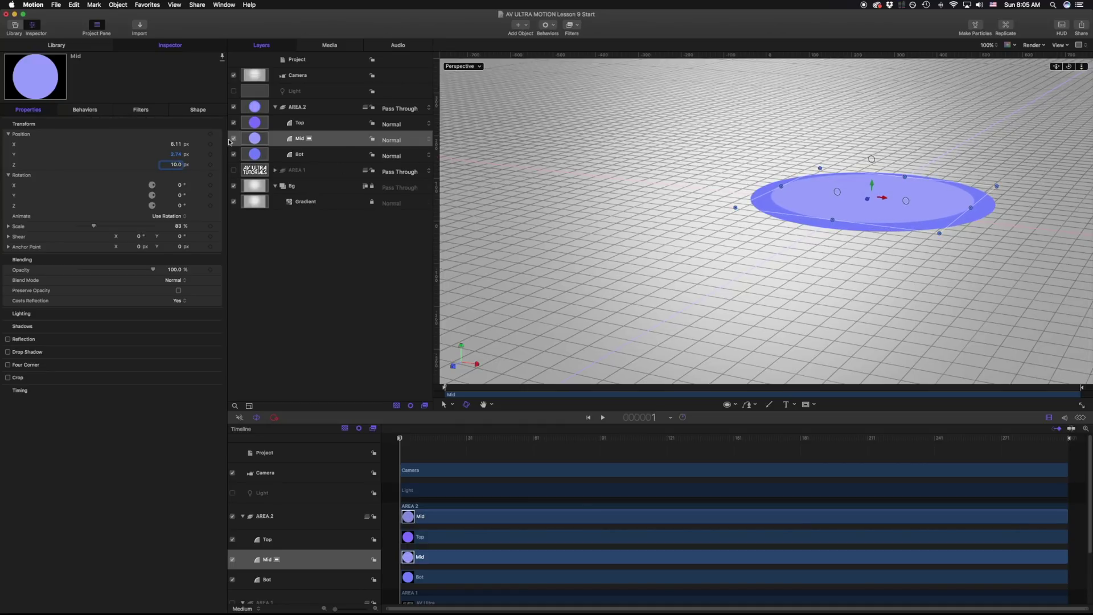
- Set the Z position of the Top circle in AREA 2 to 20 px
{"action": "left_click", "coordinate": [308, 124]}
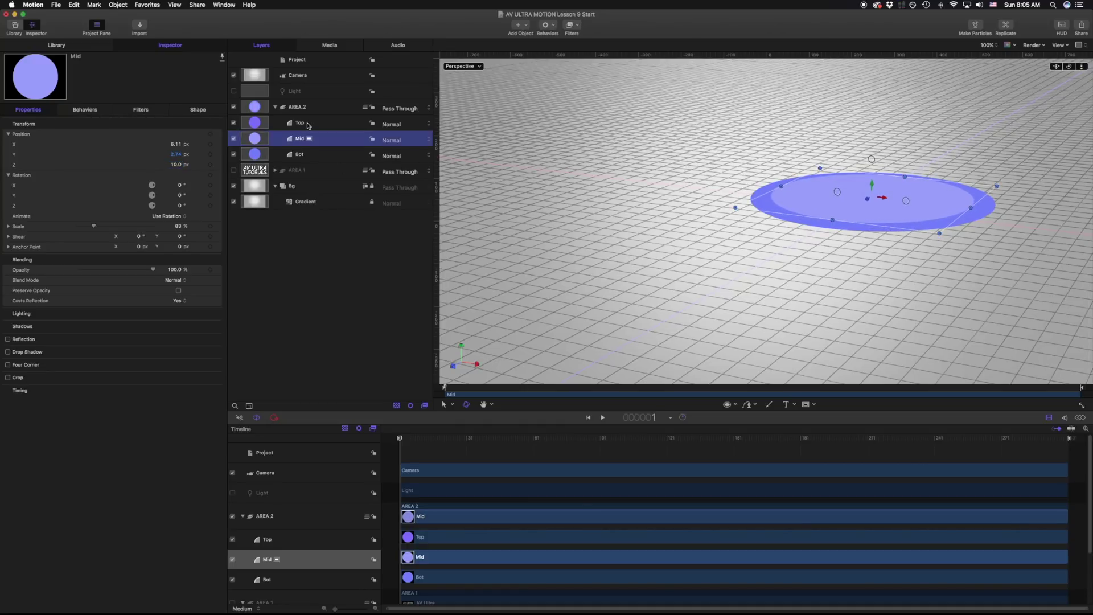
{"action": "left_click", "coordinate": [182, 166]}
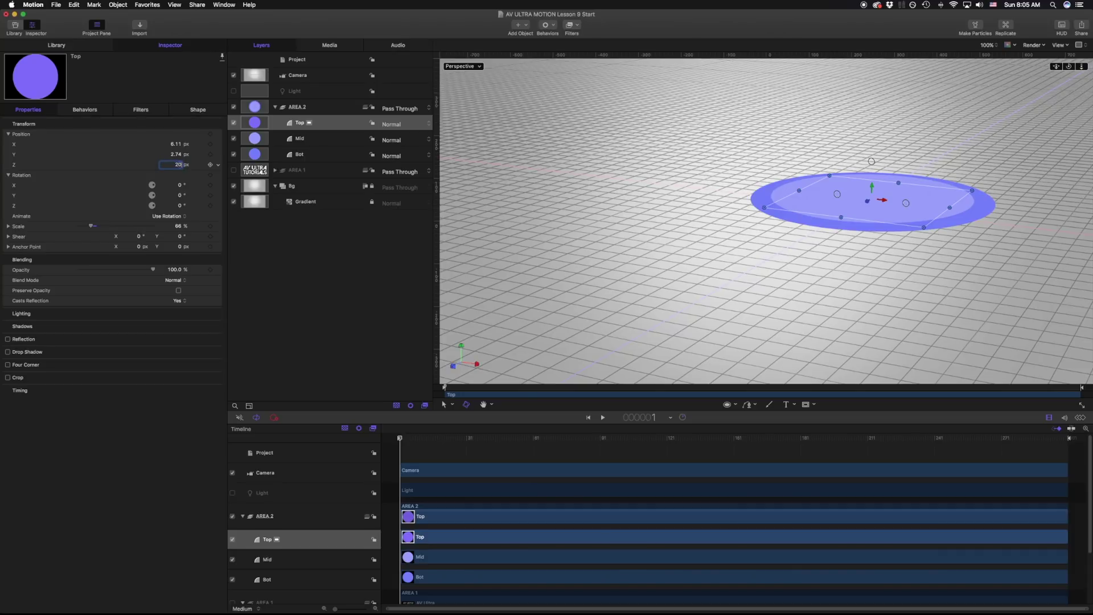
{"action": "type", "text": "20"}
{"action": "key", "text": "Return"}
{"action": "key", "text": "f"}
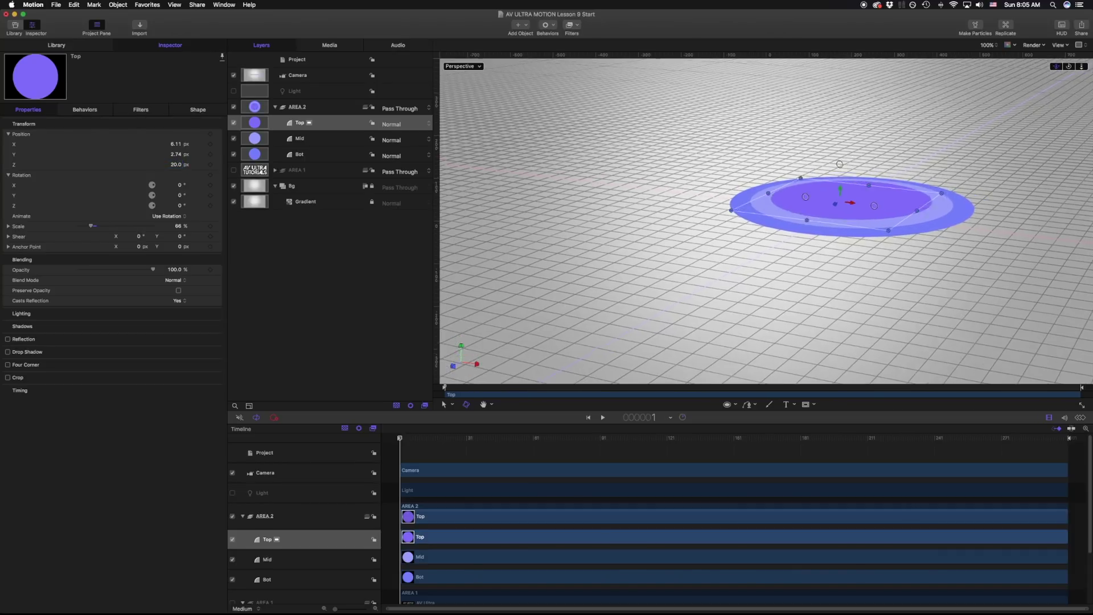
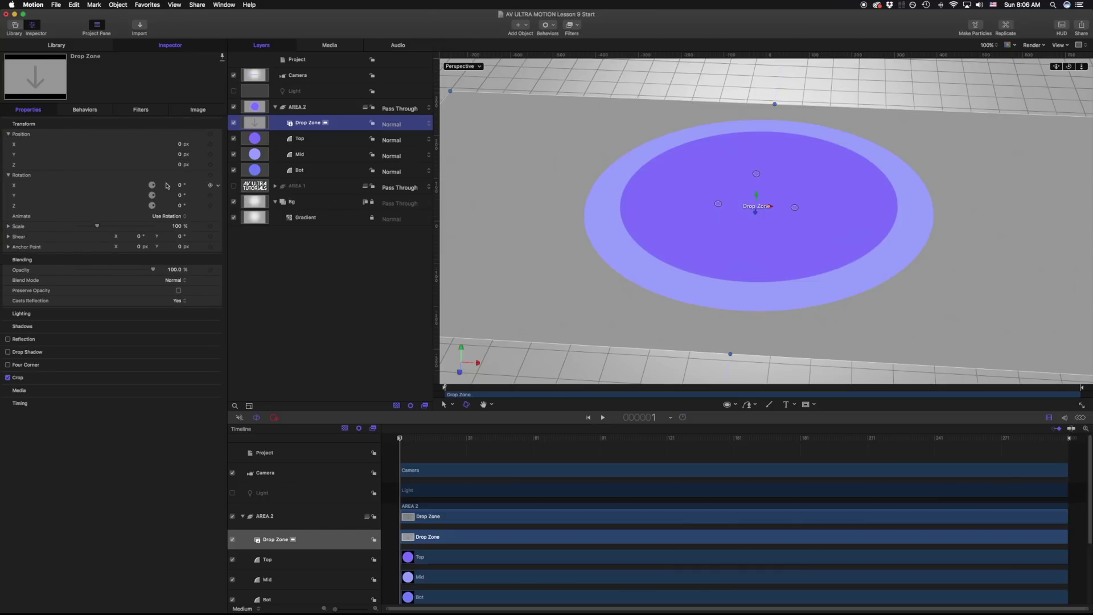
- Scale the Drop Zone in AREA 2 down to 40%
{"action": "left_click_drag", "start_coordinate": [97, 226], "coordinate": [86, 226]}
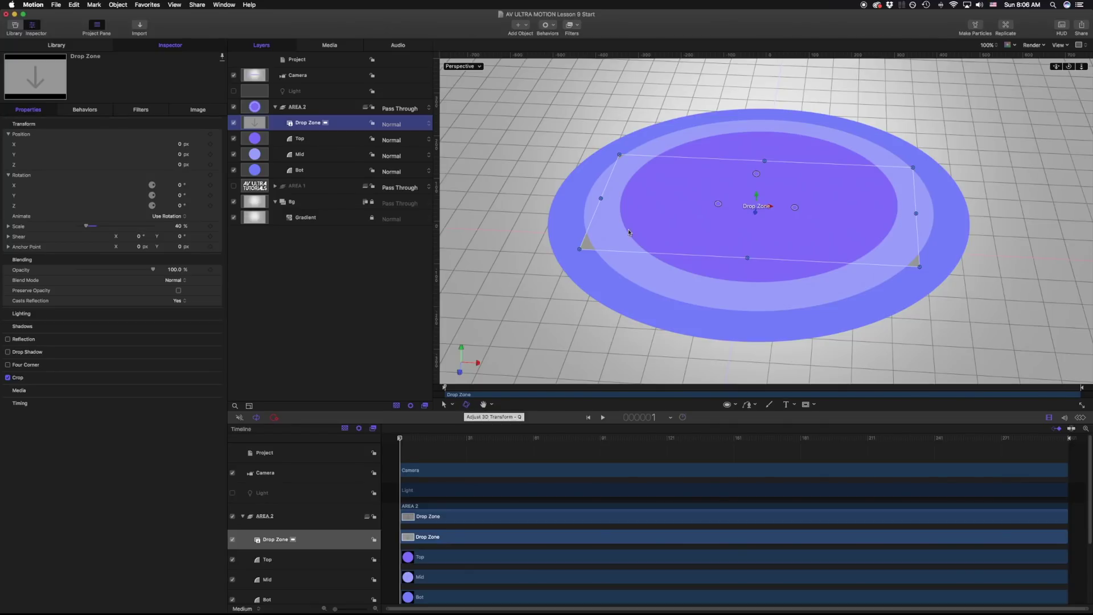
{"action": "left_click_drag", "start_coordinate": [1069, 66], "coordinate": [736, 215]}
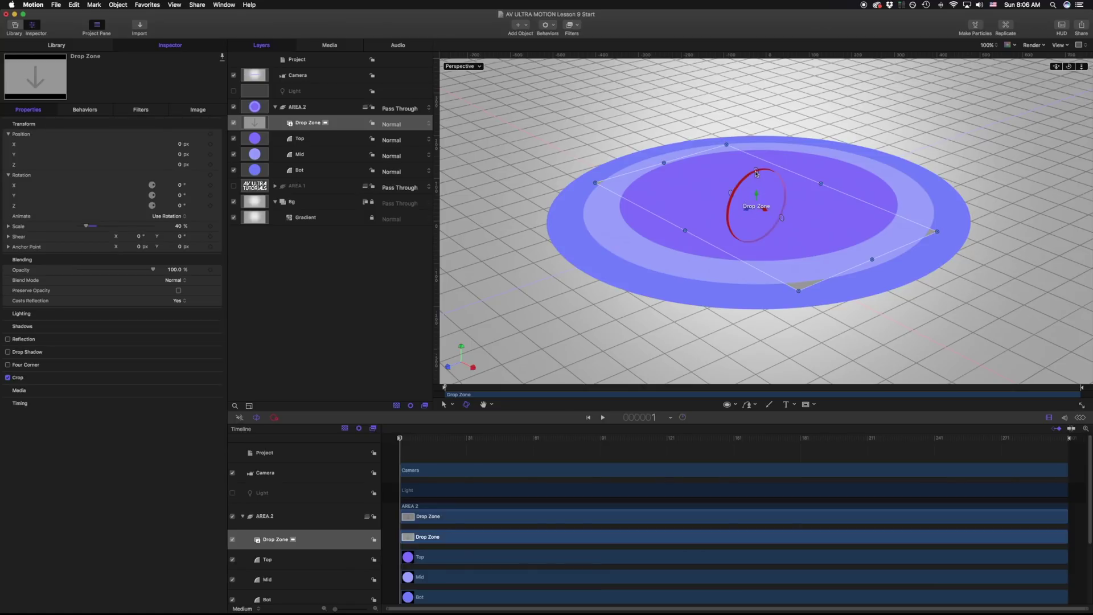
{"action": "left_click_drag", "start_coordinate": [757, 171], "coordinate": [958, 290]}
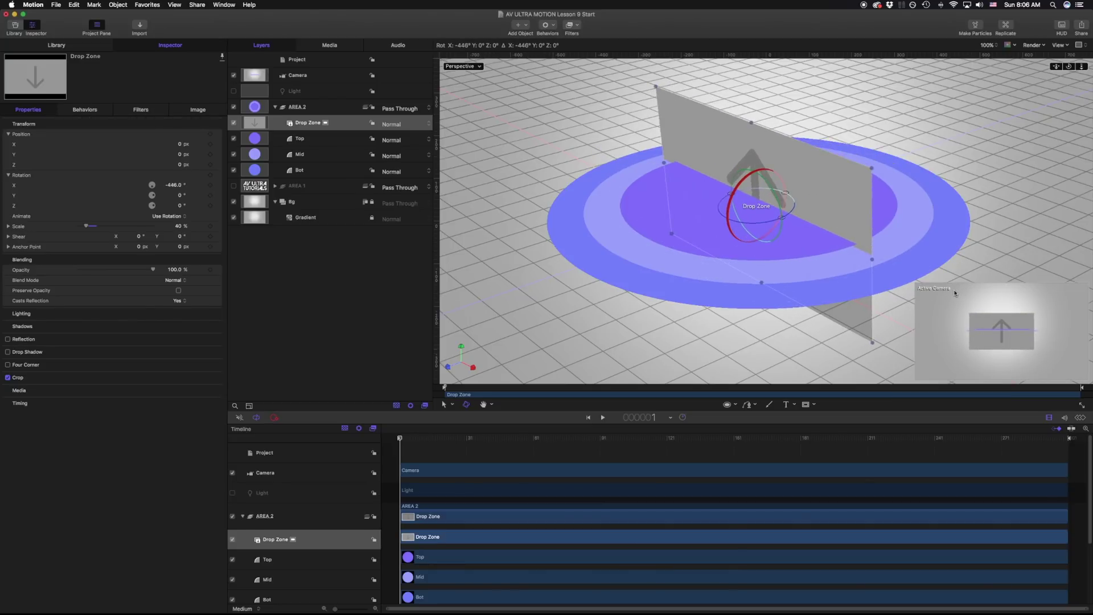
{"action": "key", "text": "super+z"}
{"action": "left_click_drag", "start_coordinate": [758, 172], "coordinate": [712, 223]}
- Set the Drop Zone's X rotation to 90° and raise it above the circles to about 241 px in Z
{"action": "left_click", "coordinate": [176, 185]}
{"action": "type", "text": "90"}
{"action": "key", "text": "Return"}
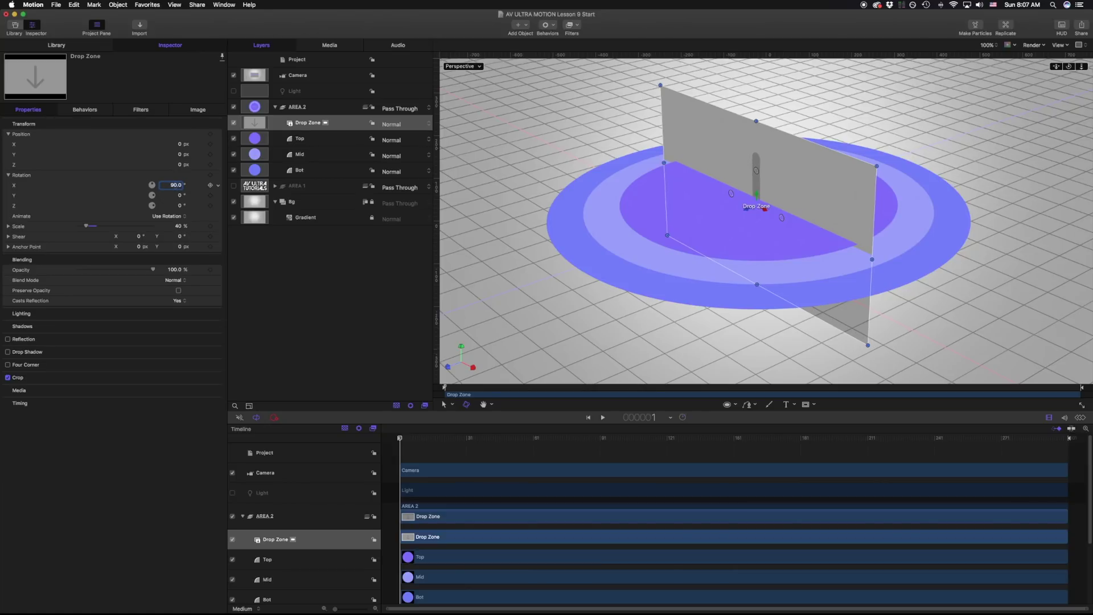
{"action": "left_click_drag", "start_coordinate": [757, 195], "coordinate": [757, 101]}
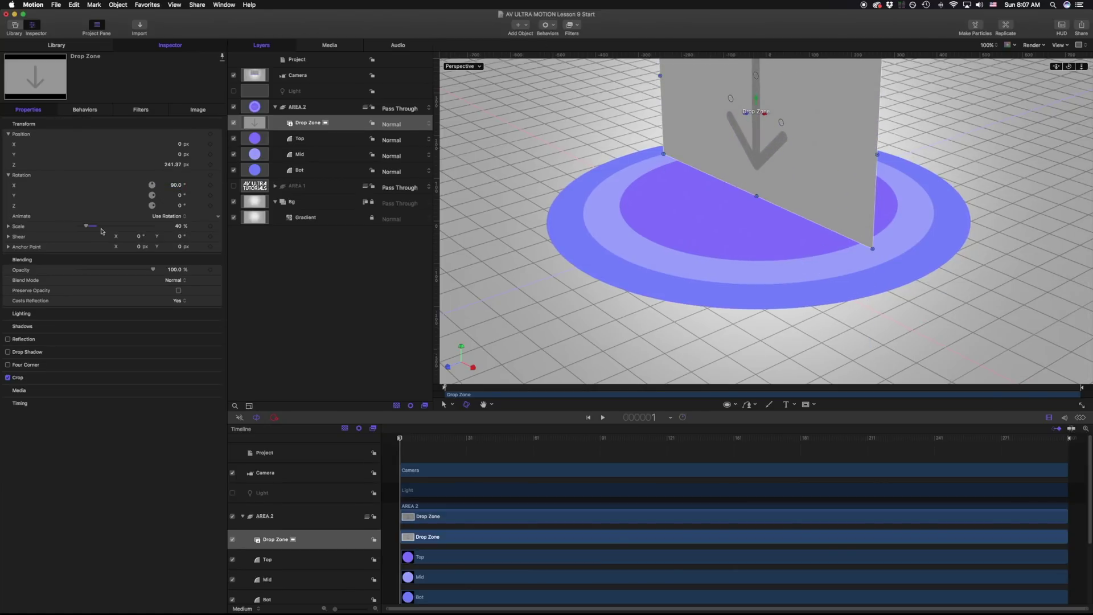
{"action": "left_click_drag", "start_coordinate": [89, 229], "coordinate": [89, 228]}
{"action": "left_click_drag", "start_coordinate": [816, 130], "coordinate": [792, 181]}
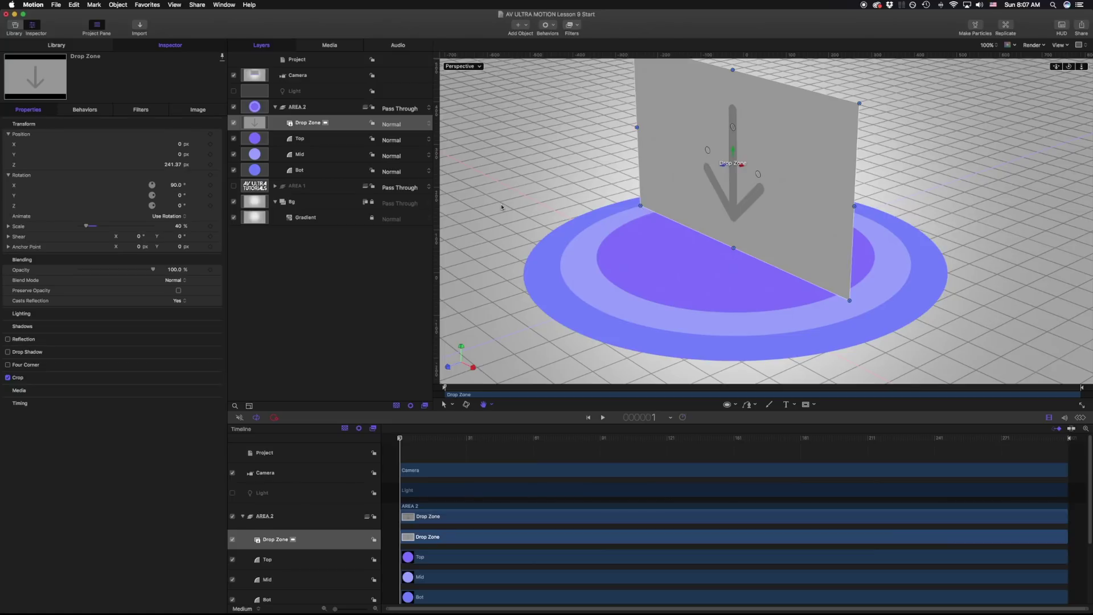
- Scale the Drop Zone down to 34% and lower it onto the circle platform at about 214 px in Z
{"action": "left_click_drag", "start_coordinate": [734, 153], "coordinate": [735, 147]}
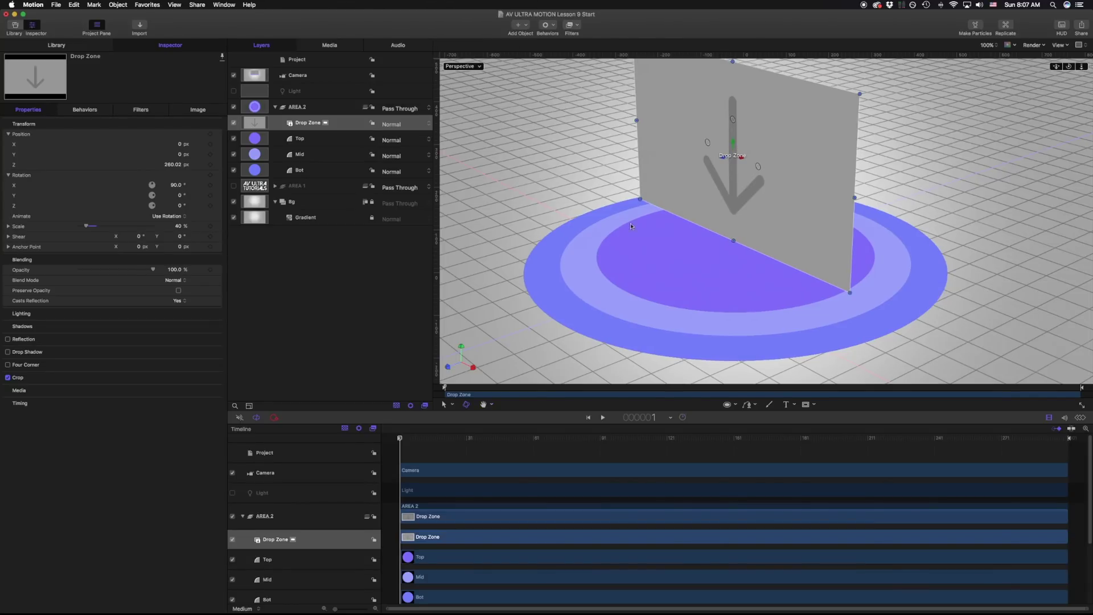
{"action": "left_click_drag", "start_coordinate": [85, 230], "coordinate": [86, 228]}
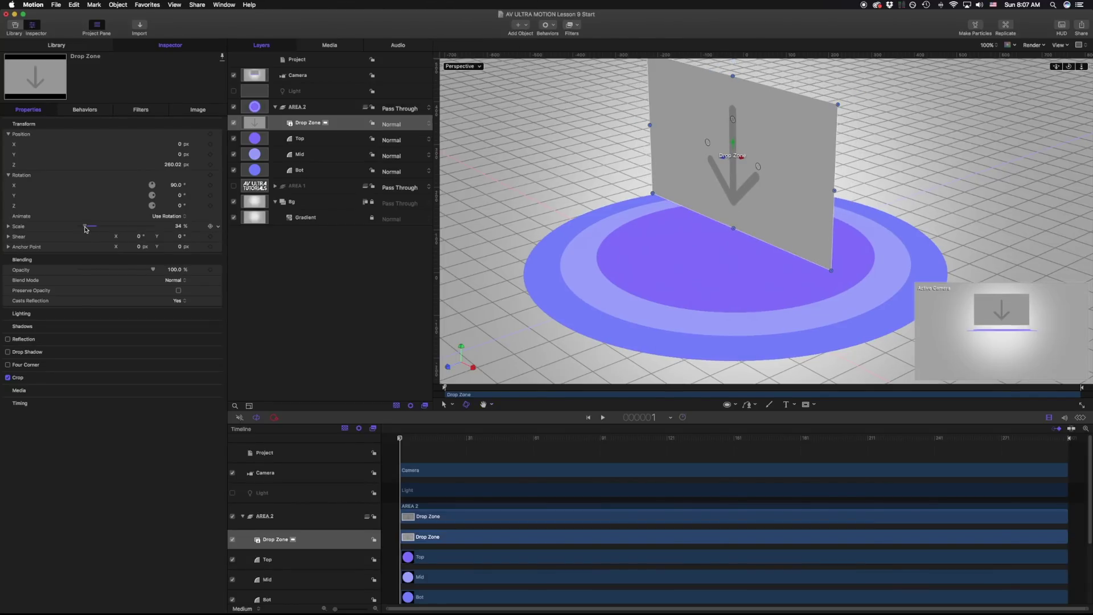
{"action": "left_click_drag", "start_coordinate": [733, 143], "coordinate": [731, 162]}
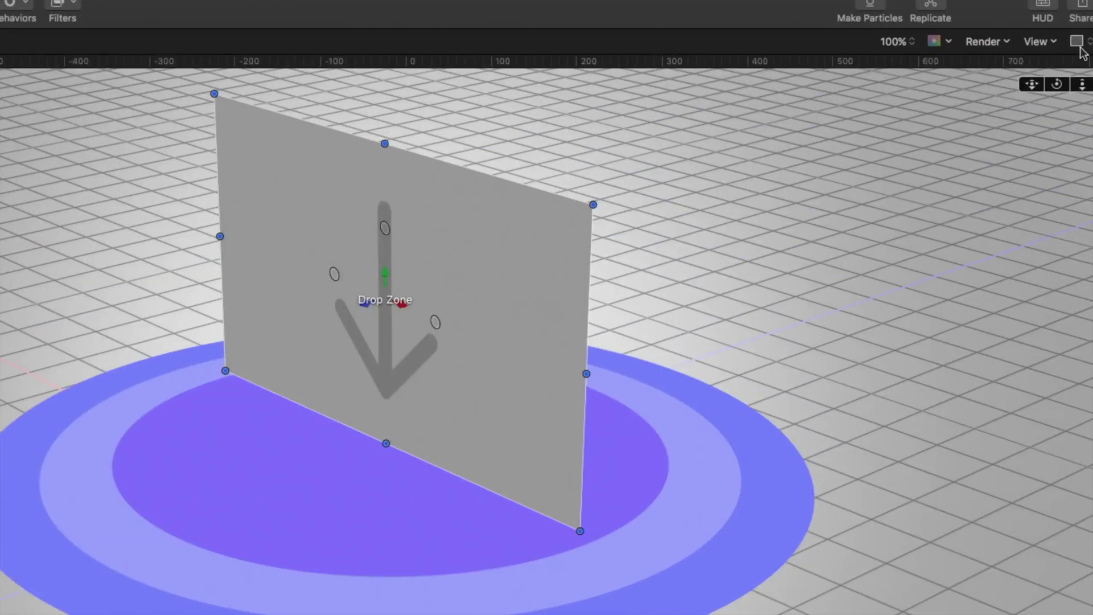
- Split the canvas into two side-by-side Perspective views, one facing the Drop Zone and one looking down on the circles
{"action": "left_click", "coordinate": [1078, 43]}
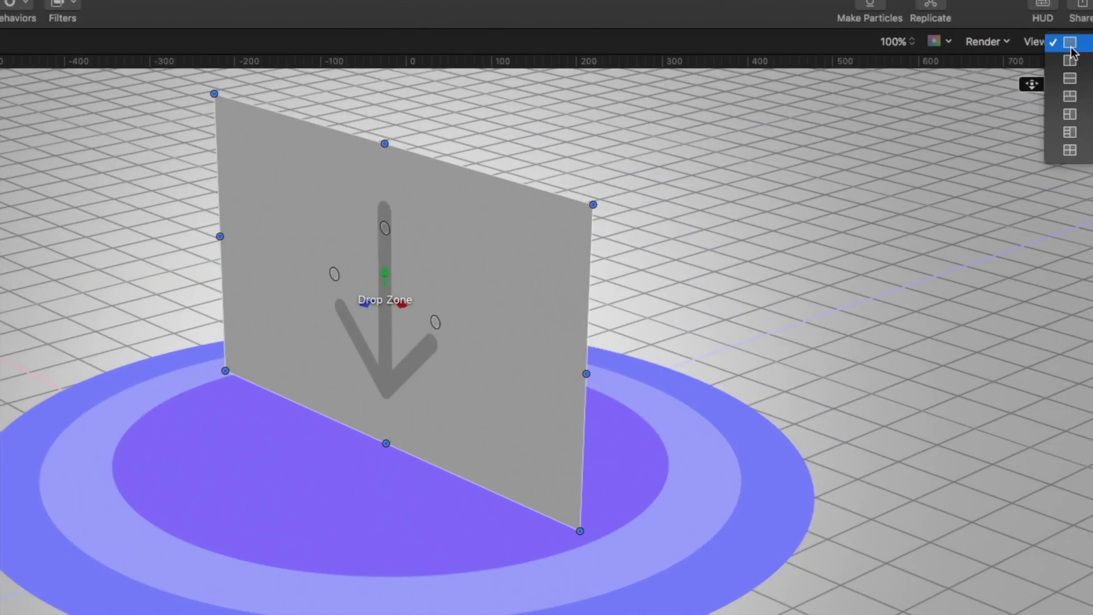
{"action": "left_click", "coordinate": [1070, 61]}
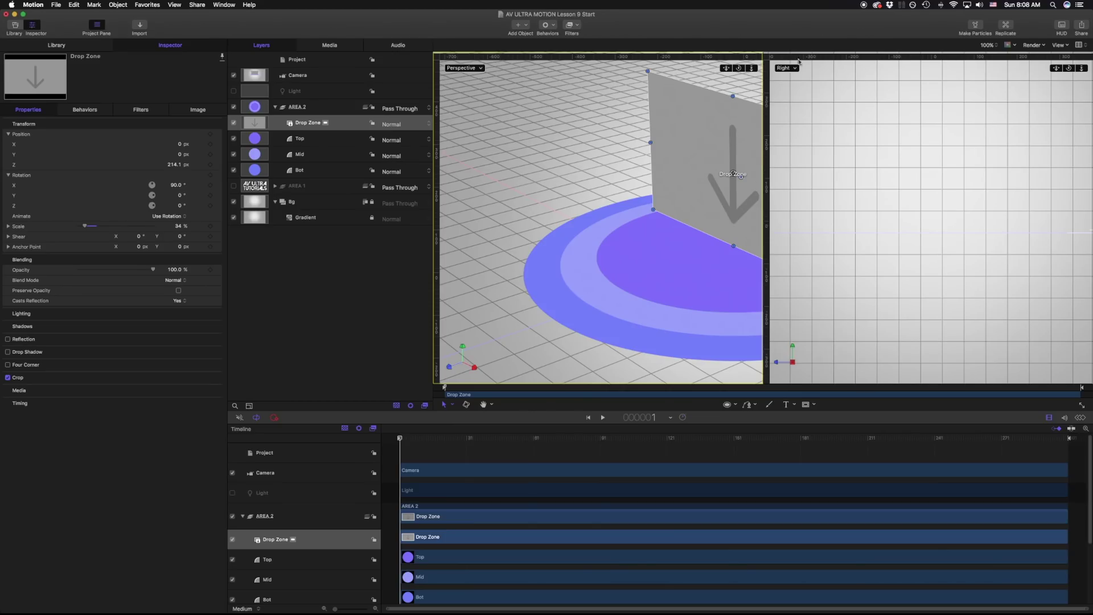
{"action": "left_click", "coordinate": [788, 67]}
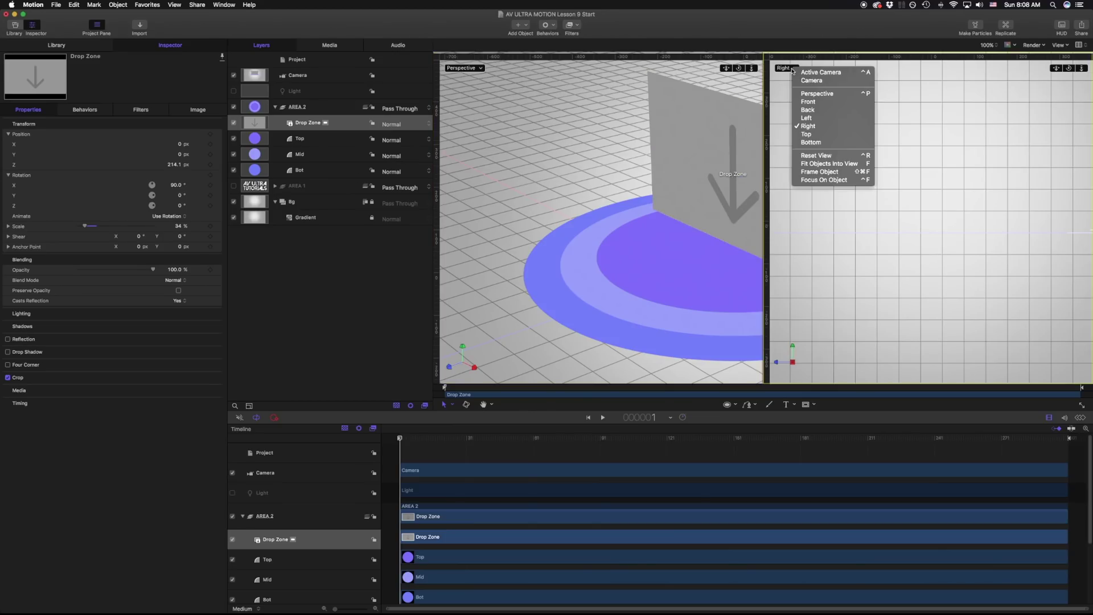
{"action": "left_click", "coordinate": [801, 94]}
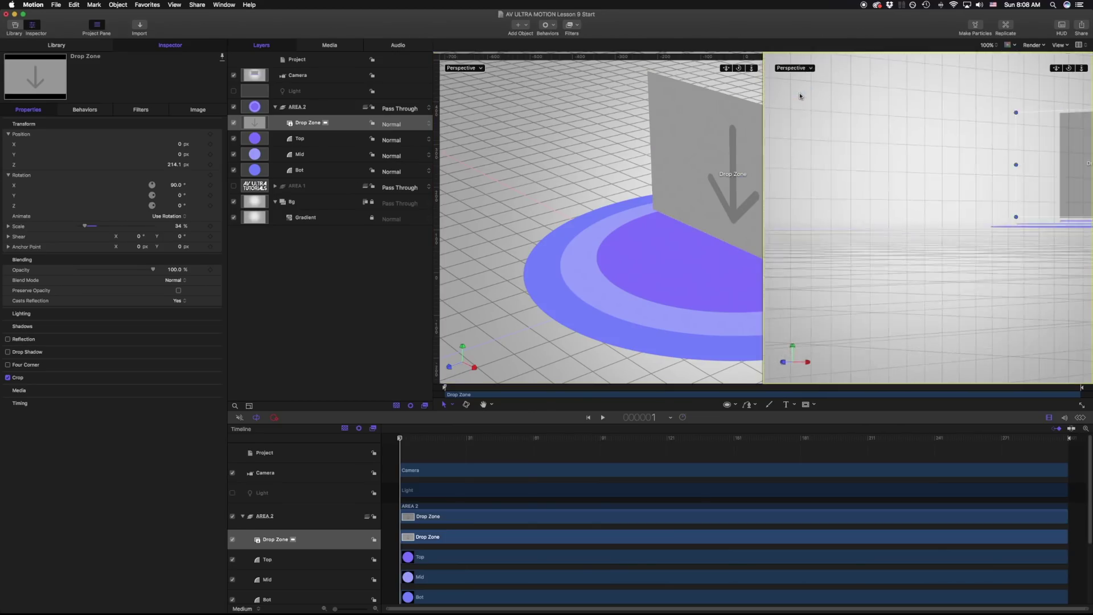
{"action": "left_click_drag", "start_coordinate": [850, 173], "coordinate": [750, 103]}
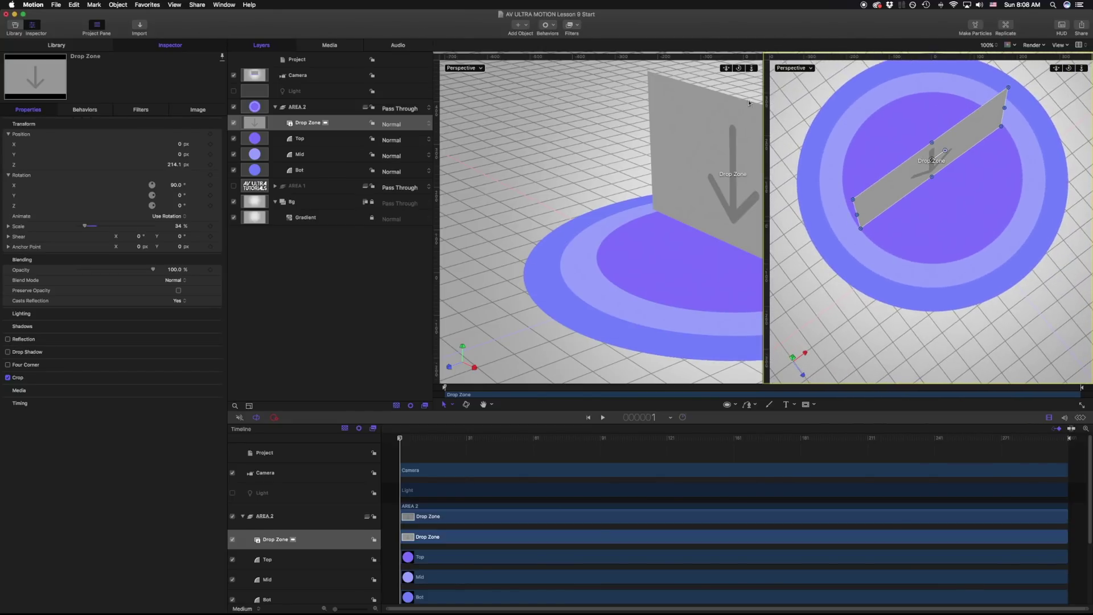
{"action": "left_click", "coordinate": [604, 138]}
{"action": "key", "text": "shift+f"}
{"action": "left_click_drag", "start_coordinate": [601, 183], "coordinate": [746, 90]}
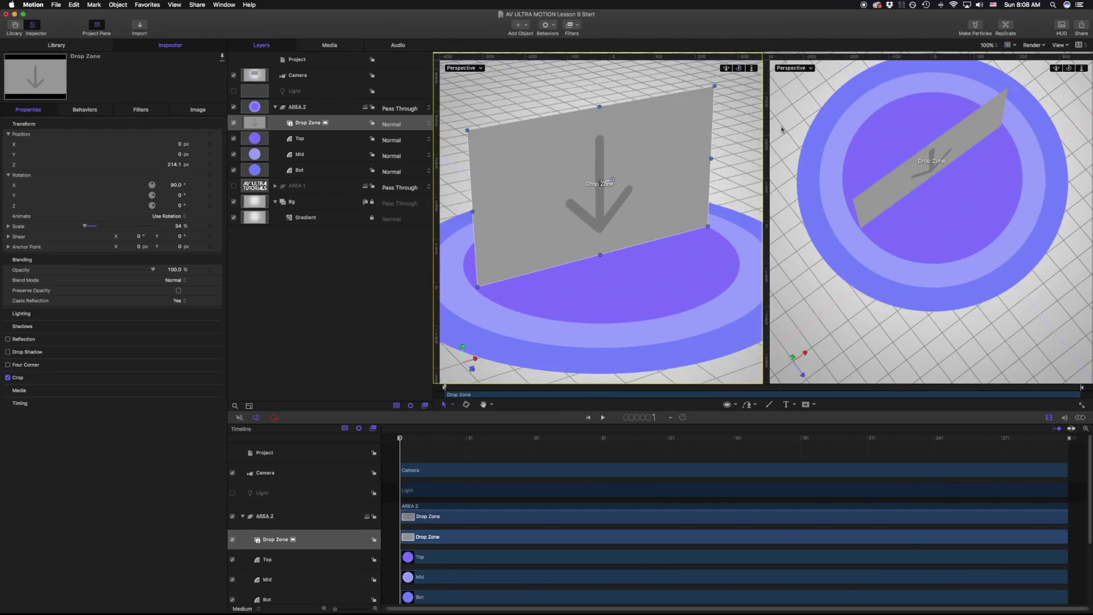
- Activate the 3D Transform tool and select the Drop Zone in the front-facing Perspective view
{"action": "left_click", "coordinate": [898, 177]}
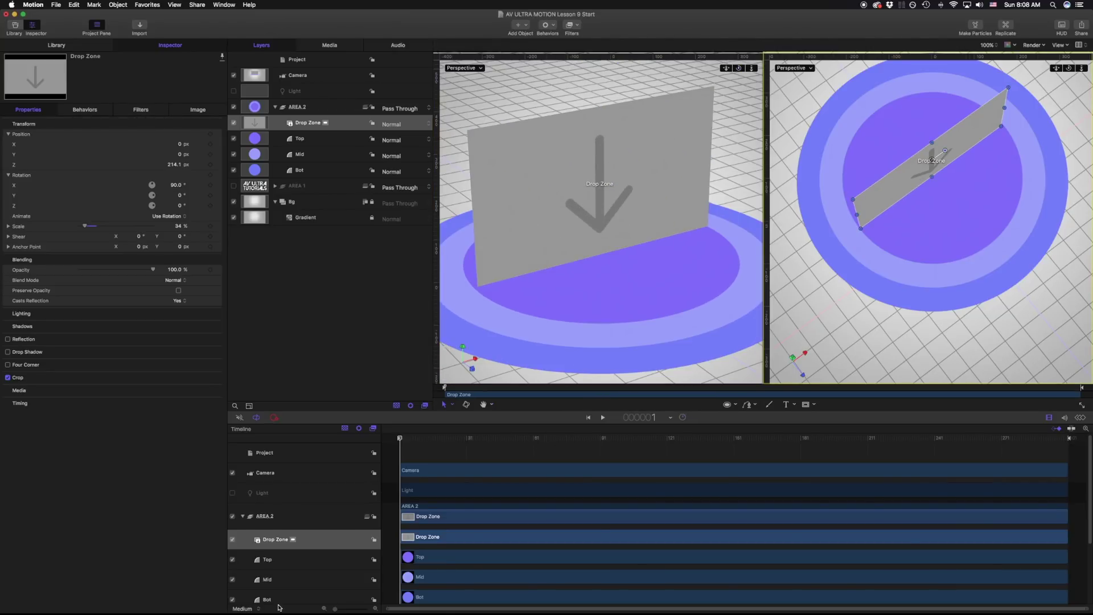
{"action": "left_click", "coordinate": [465, 404]}
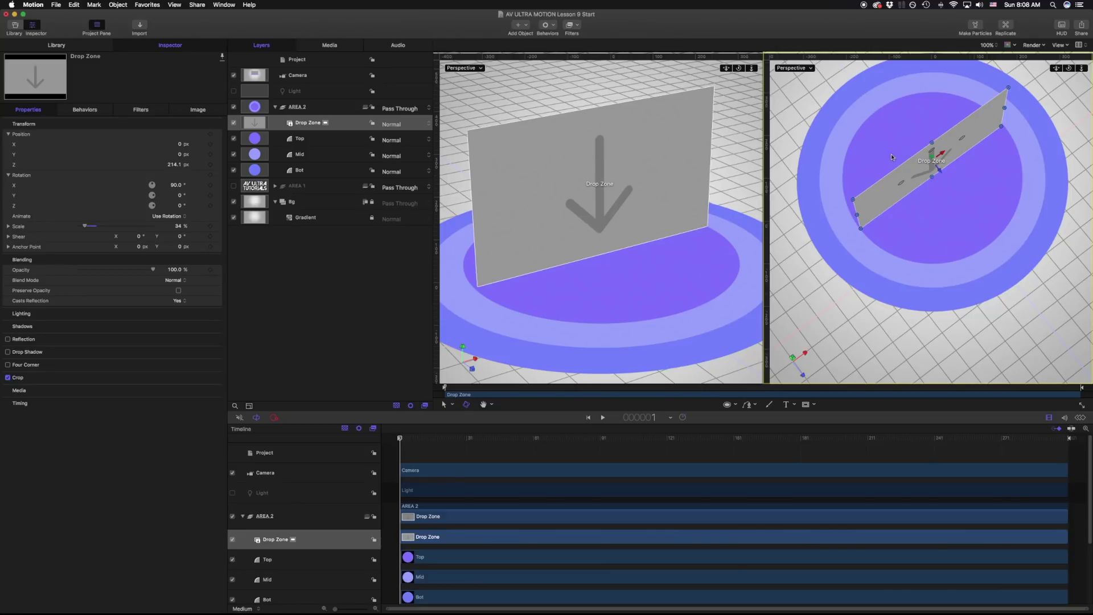
{"action": "left_click", "coordinate": [941, 170]}
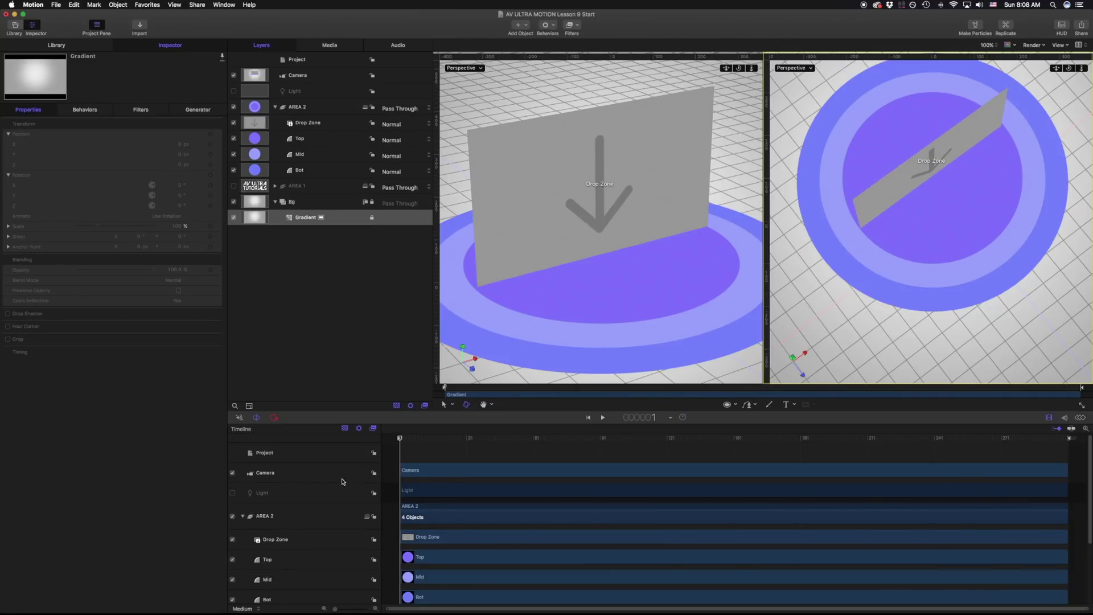
{"action": "left_click", "coordinate": [591, 120]}
- Examine the platform's shading with the Light switched on and the Drop Zone toggled, restoring both to their original visibility
{"action": "left_click", "coordinate": [234, 91]}
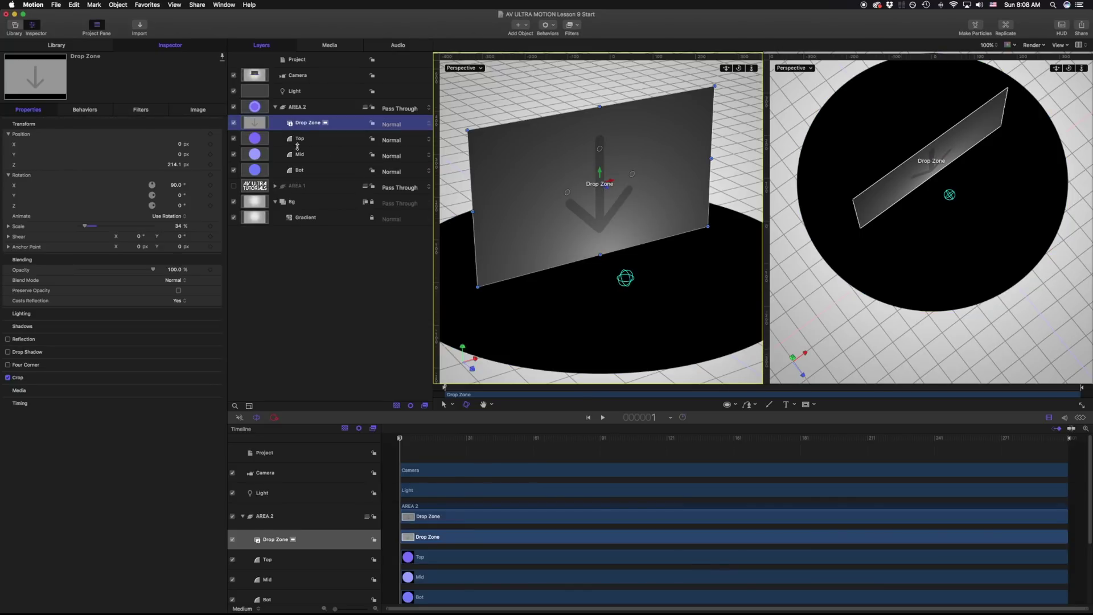
{"action": "left_click", "coordinate": [233, 123]}
{"action": "left_click", "coordinate": [233, 124]}
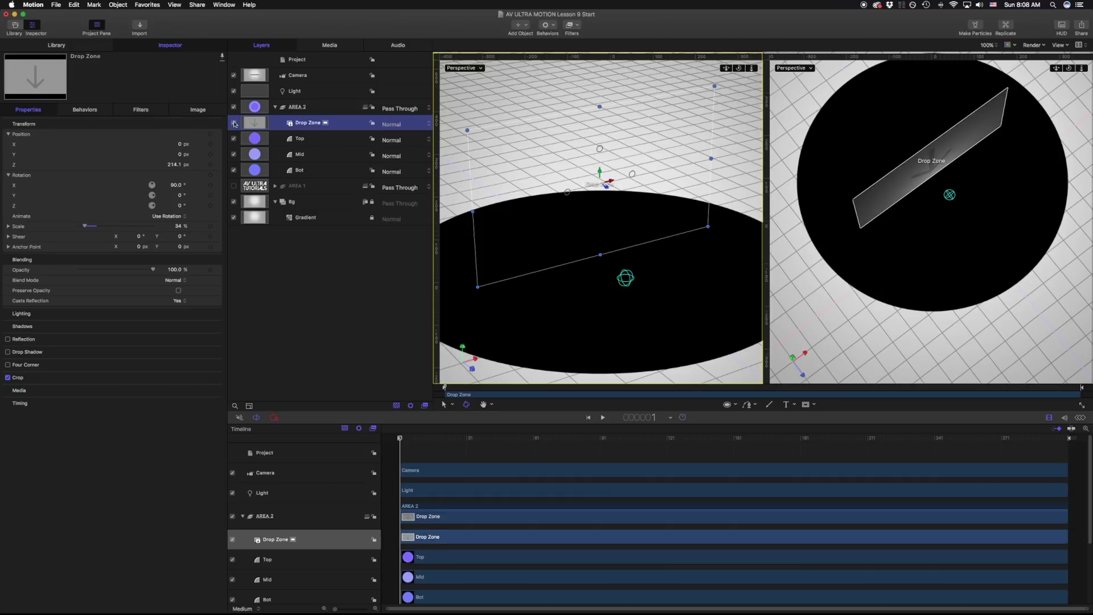
{"action": "left_click", "coordinate": [234, 91]}
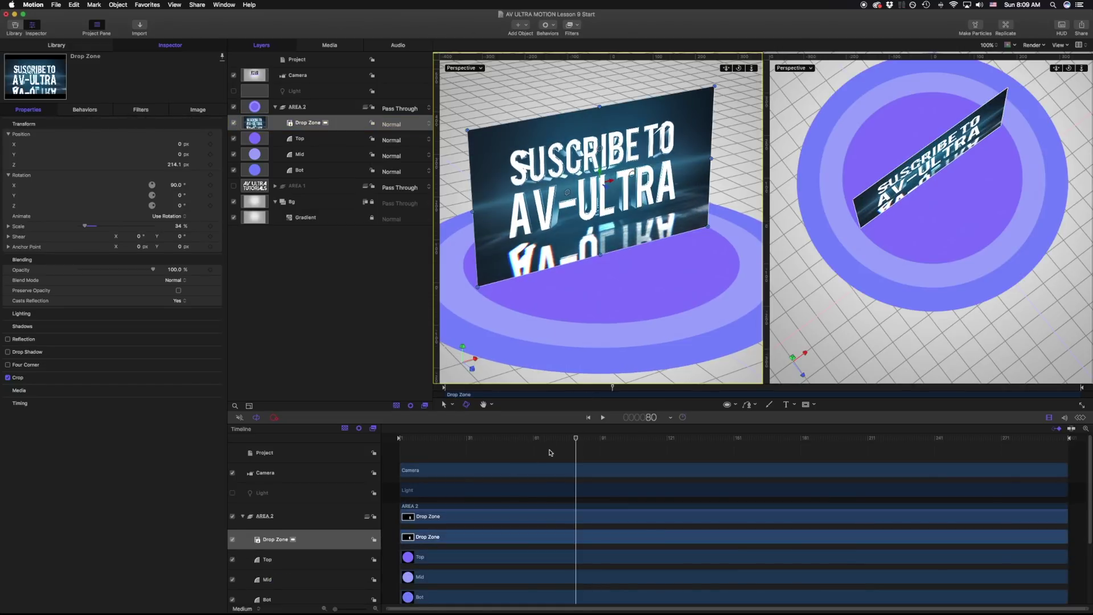
- Preview the footage playing in the Drop Zone and restore the single canvas view at Fit zoom
{"action": "key", "text": "shift+Left"}
{"action": "key", "text": "space"}
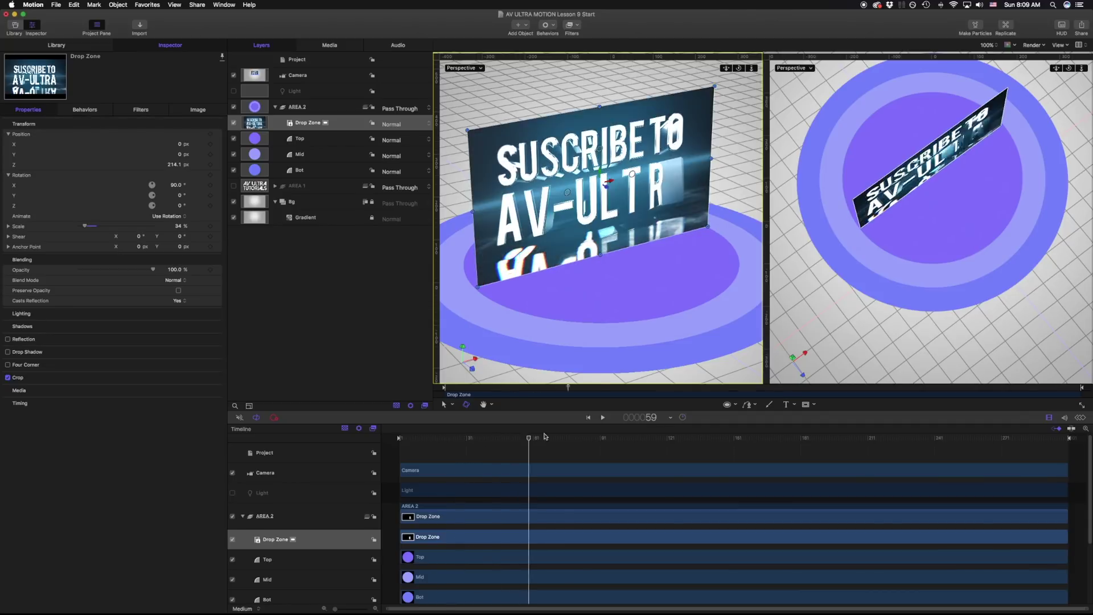
{"action": "left_click", "coordinate": [1079, 44]}
{"action": "left_click", "coordinate": [1079, 34]}
{"action": "left_click", "coordinate": [988, 45]}
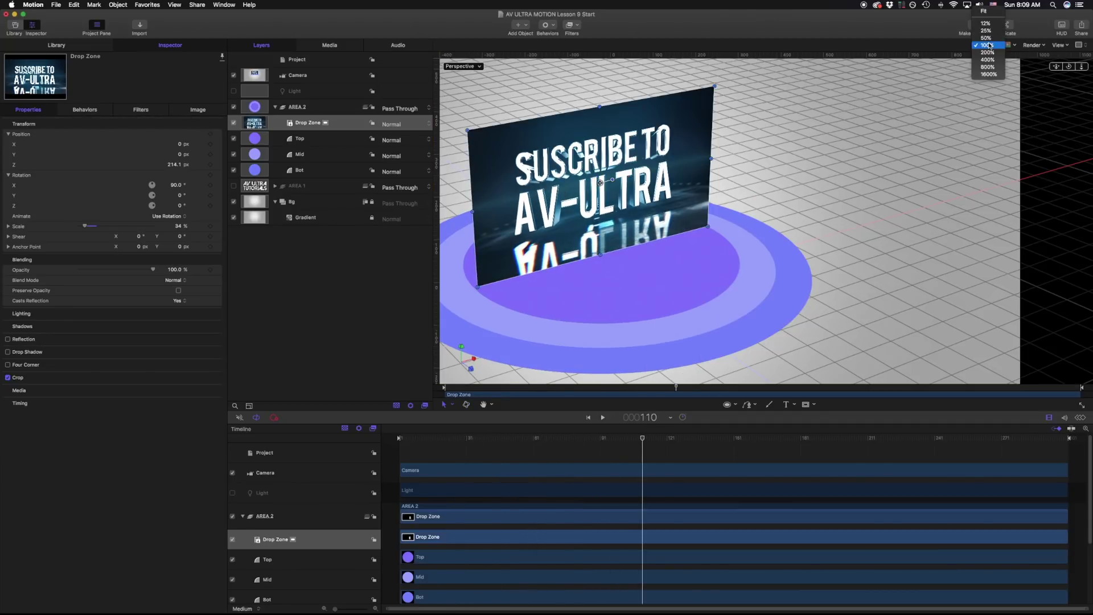
{"action": "left_click", "coordinate": [987, 12]}
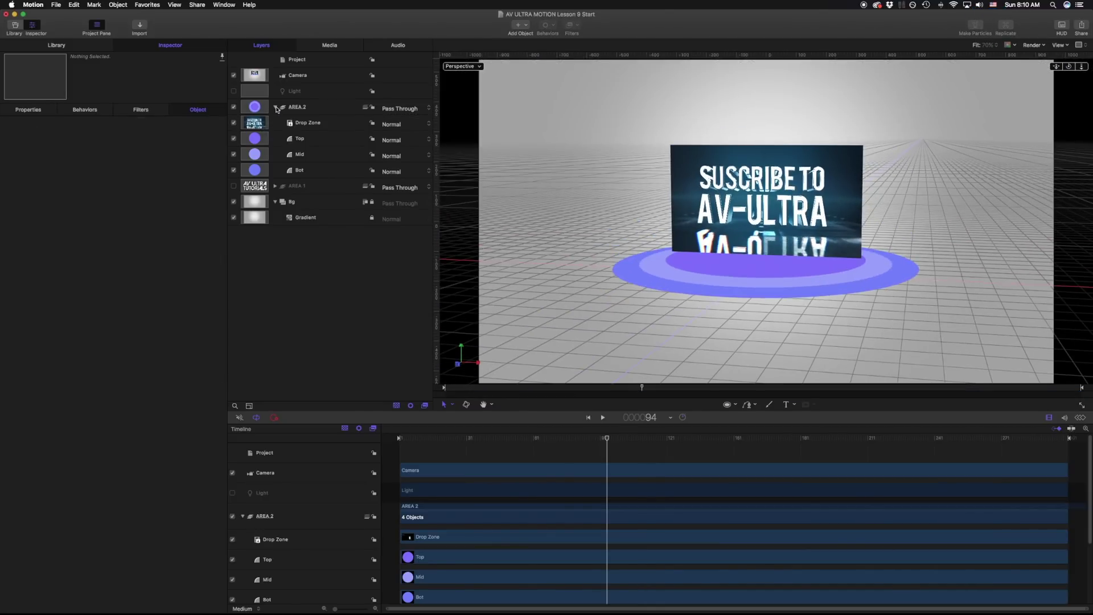
- Add a Gradient image generator to the AREA 2 group
{"action": "left_click", "coordinate": [276, 107]}
{"action": "left_click", "coordinate": [518, 27]}
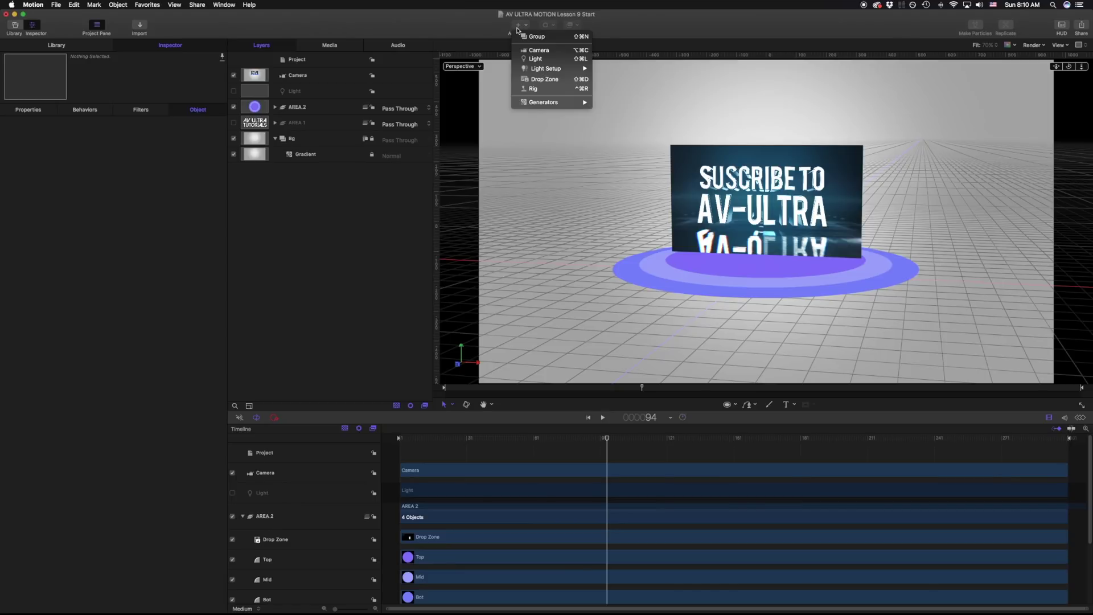
{"action": "mouse_move", "coordinate": [547, 103]}
{"action": "mouse_move", "coordinate": [638, 106]}
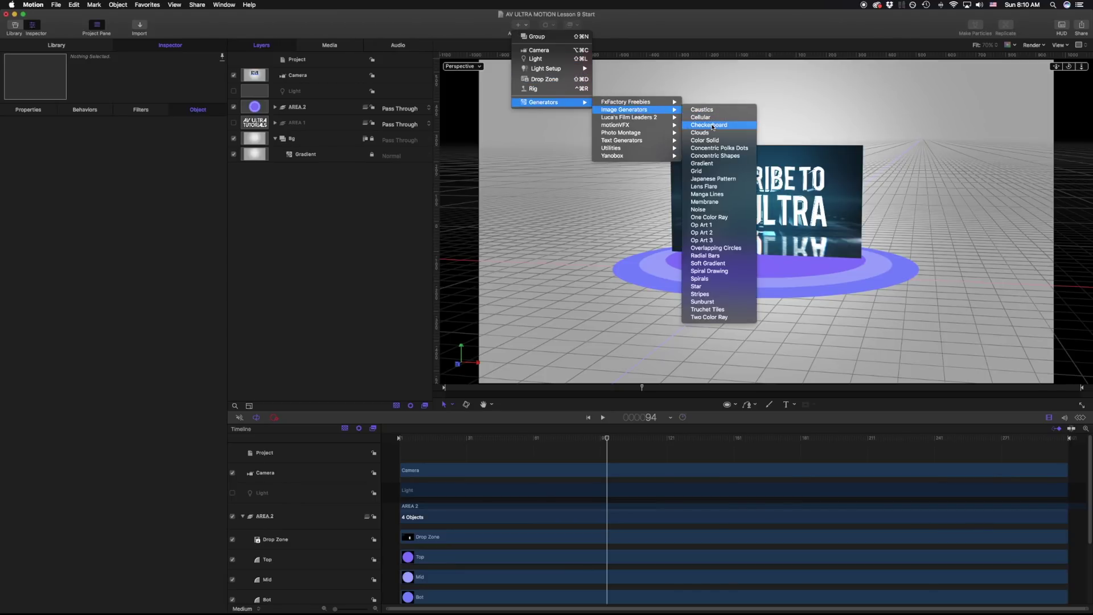
{"action": "left_click", "coordinate": [708, 165]}
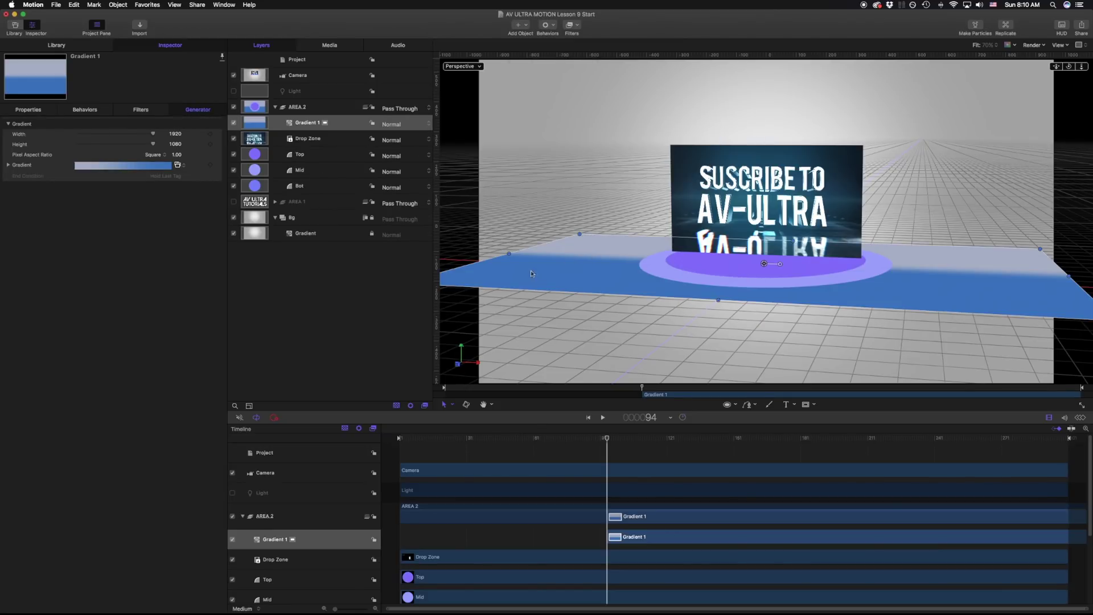
- Change the new gradient to a Radial type with light grey tones
{"action": "left_click", "coordinate": [8, 164]}
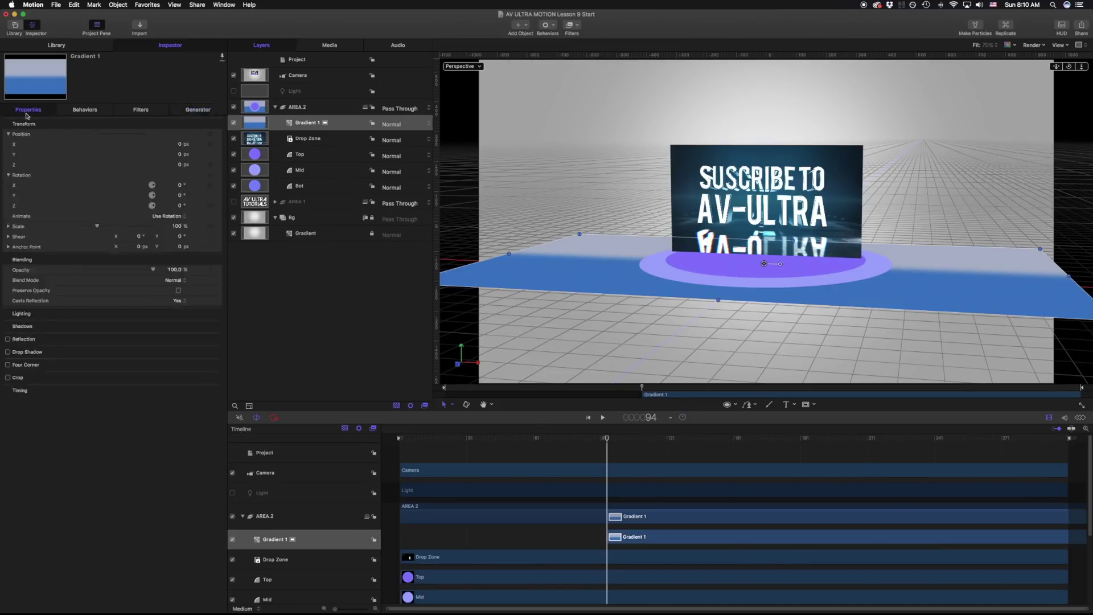
{"action": "left_click", "coordinate": [174, 213]}
{"action": "left_click", "coordinate": [444, 405]}
{"action": "left_click", "coordinate": [459, 511]}
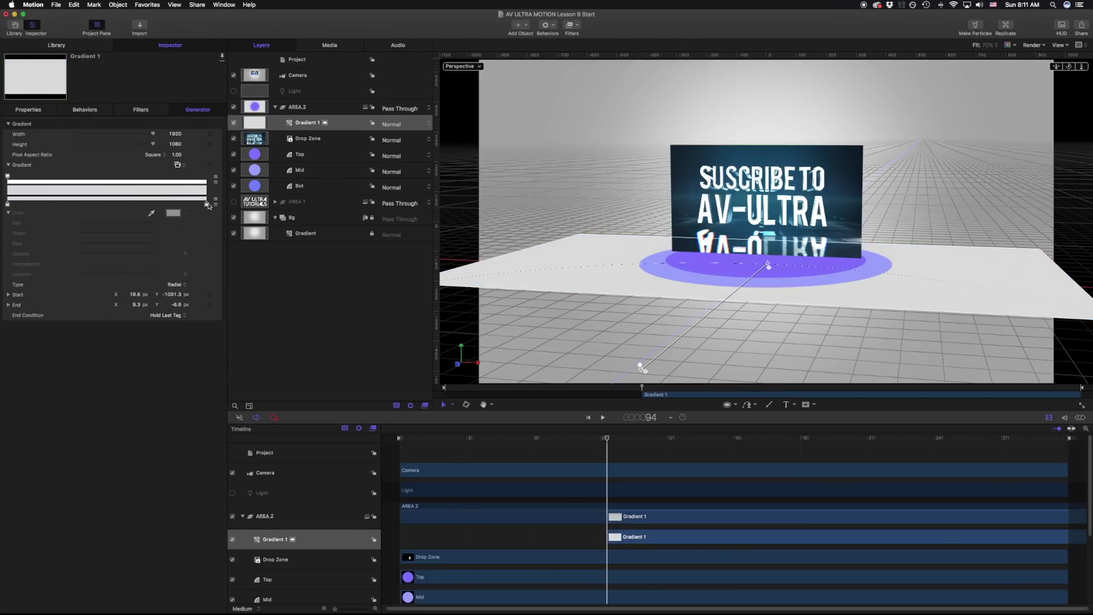
{"action": "left_click", "coordinate": [49, 203]}
- Put Gradient 1 in its own group named Floor, with X rotation -90° and scale 800%, lying just beneath the circles
{"action": "left_click", "coordinate": [296, 125]}
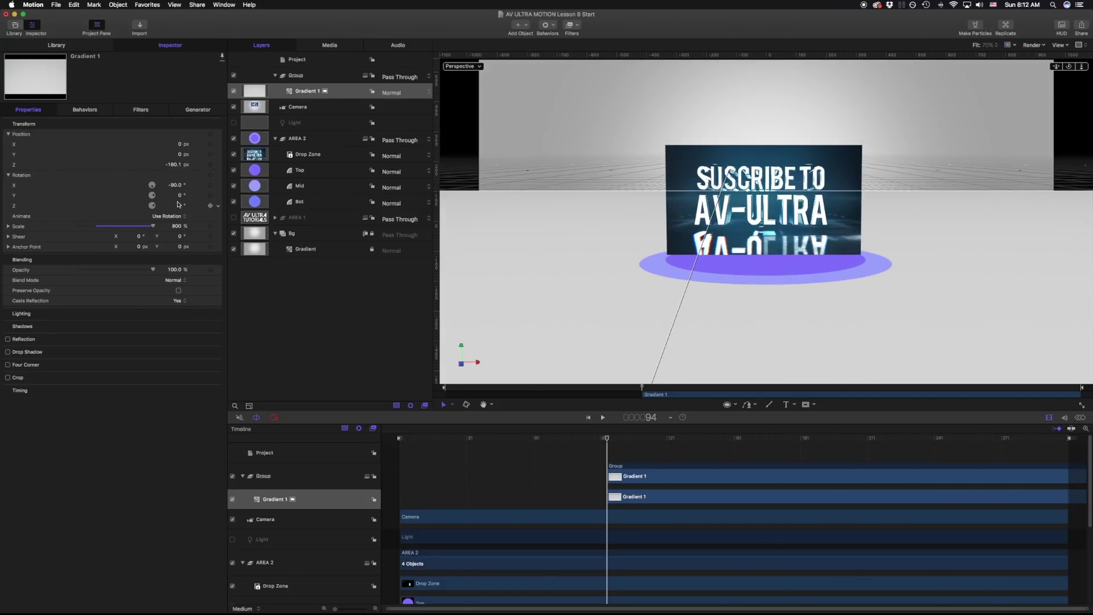
{"action": "left_click_drag", "start_coordinate": [176, 154], "coordinate": [175, 155]}
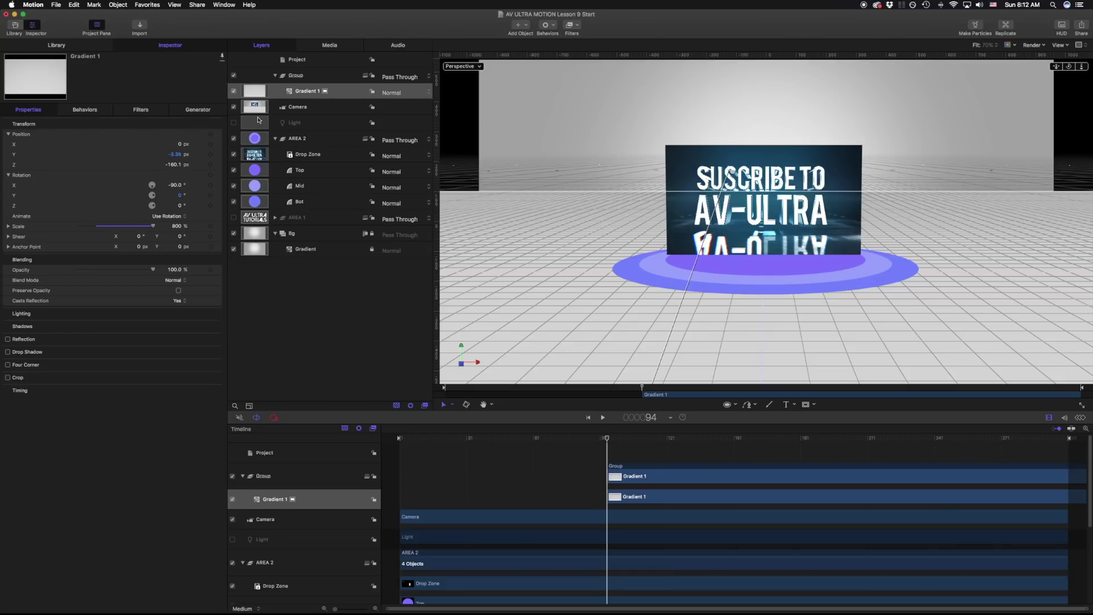
{"action": "left_click", "coordinate": [289, 76]}
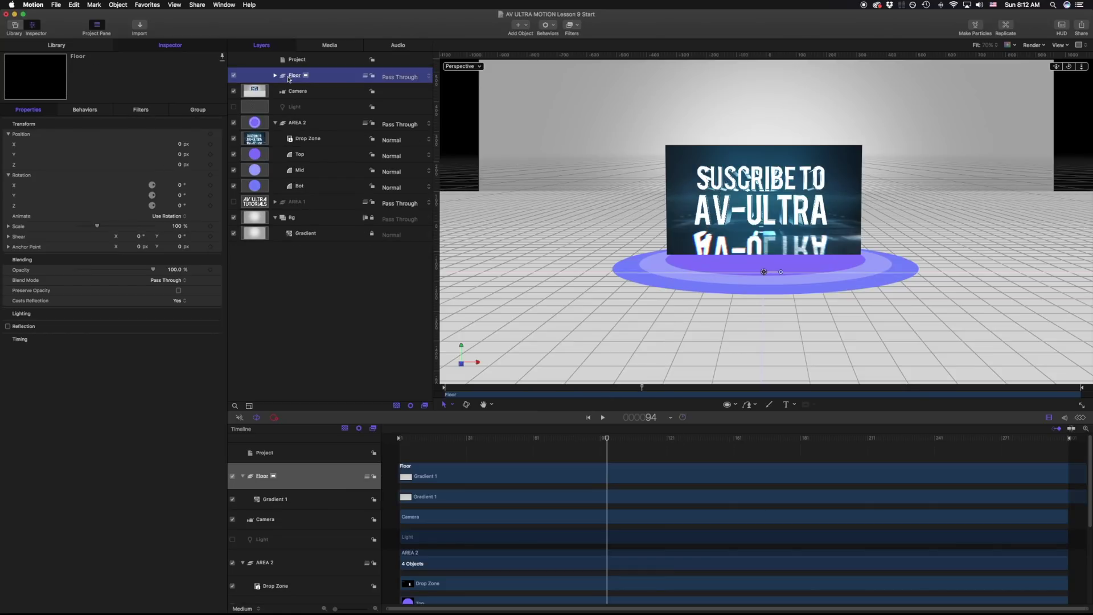